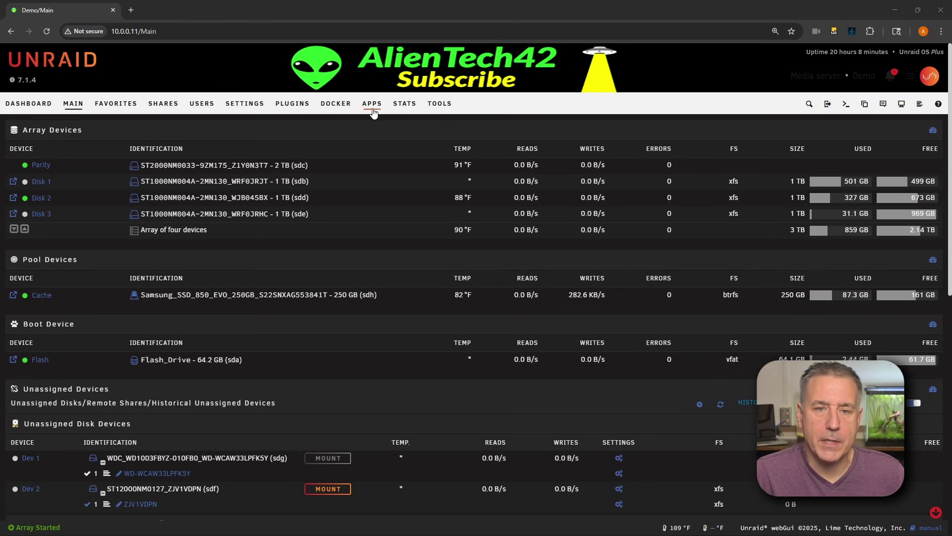
# Search the Unraid app store for krusader and start installing ich777's Krusader.
pyautogui.click(377, 112)
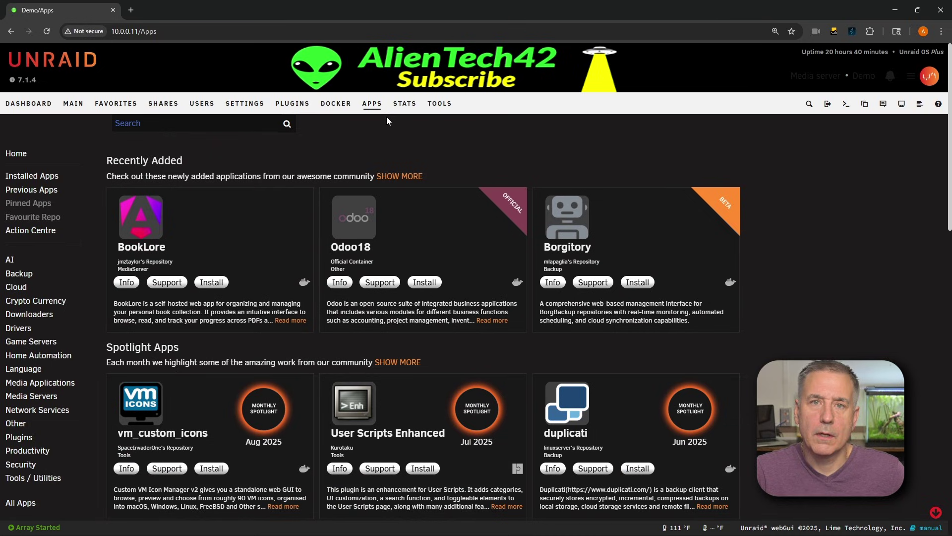
pyautogui.click(219, 125)
pyautogui.write('kru')
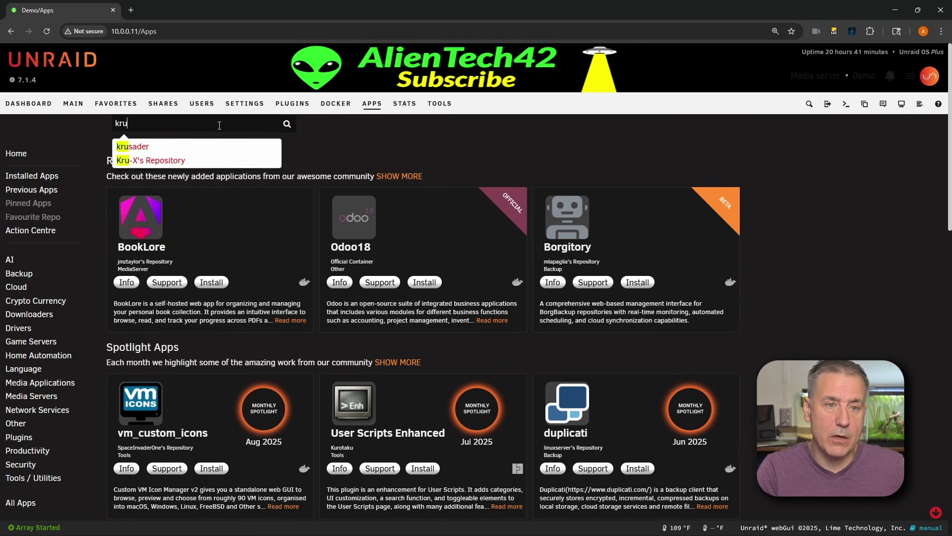
pyautogui.write('sader')
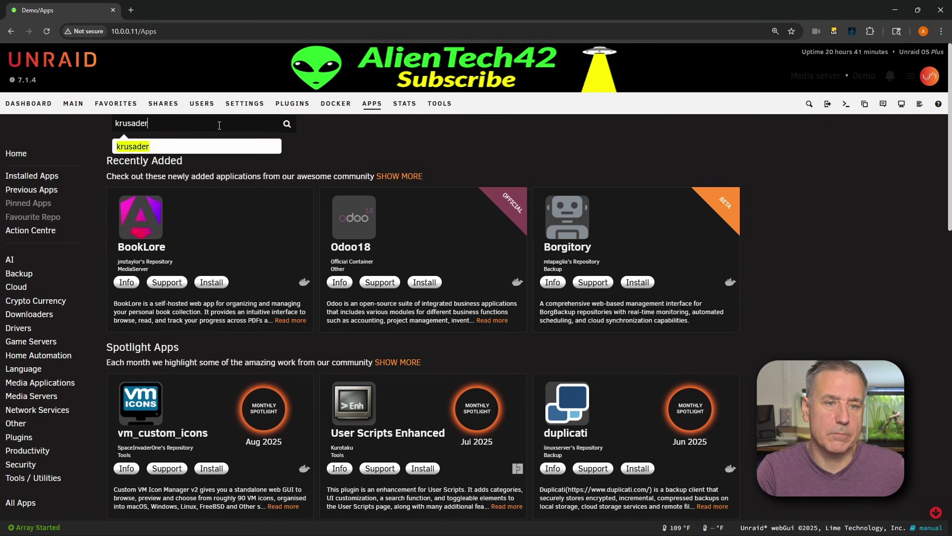
pyautogui.press('Return')
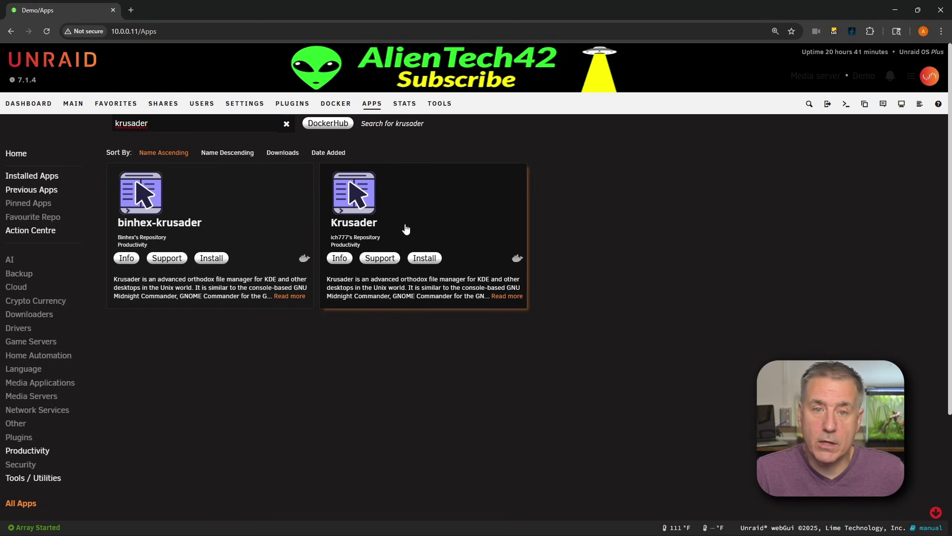
pyautogui.click(422, 259)
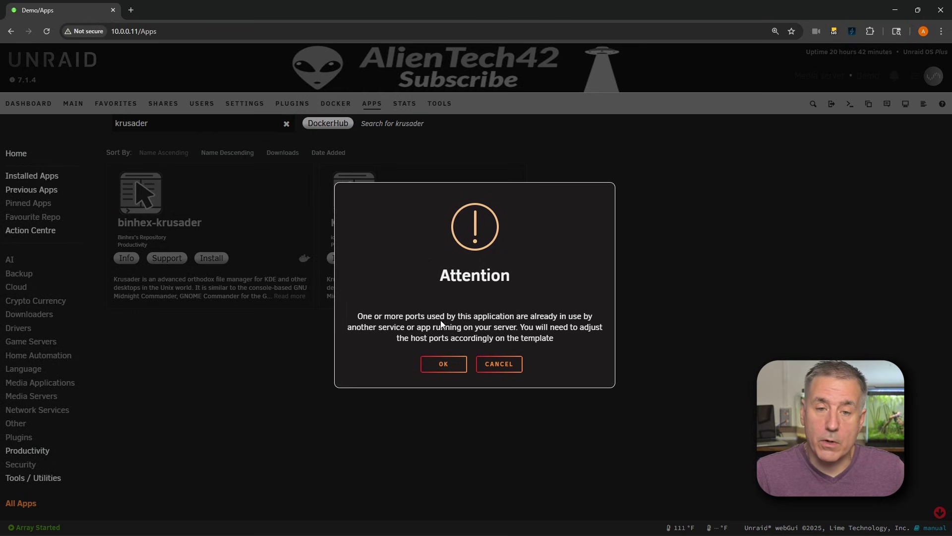
# Acknowledge the port-conflict warning and scroll through the Krusader container template.
pyautogui.click(441, 364)
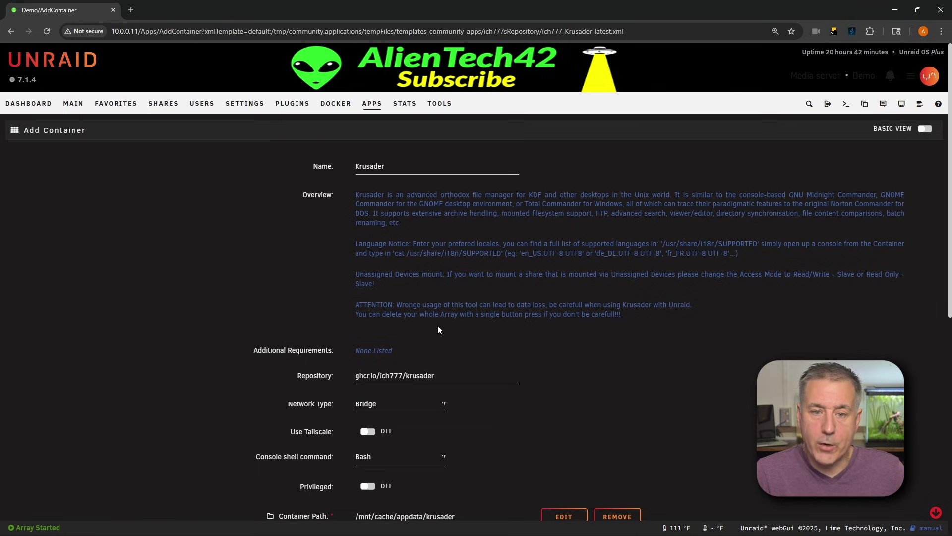
pyautogui.scroll(-3, 381, 192)
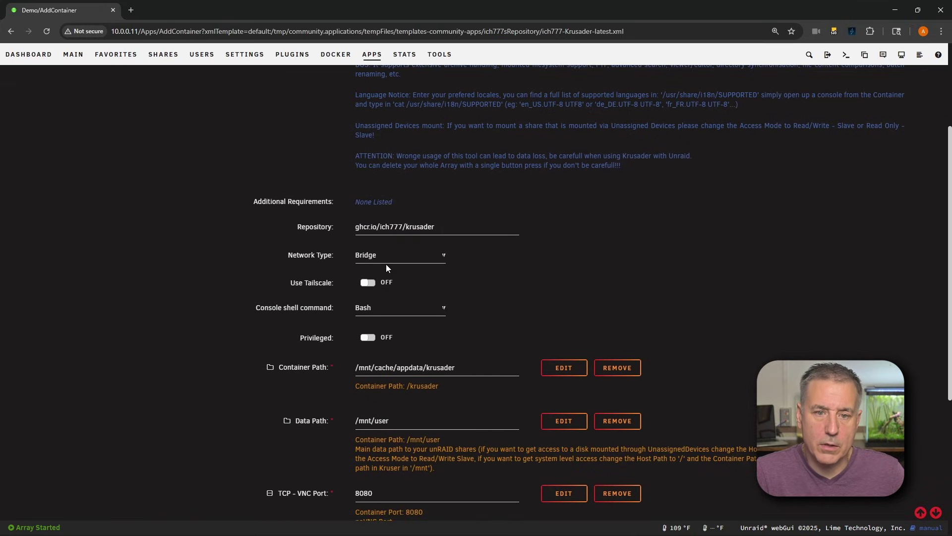
pyautogui.scroll(-1, 386, 264)
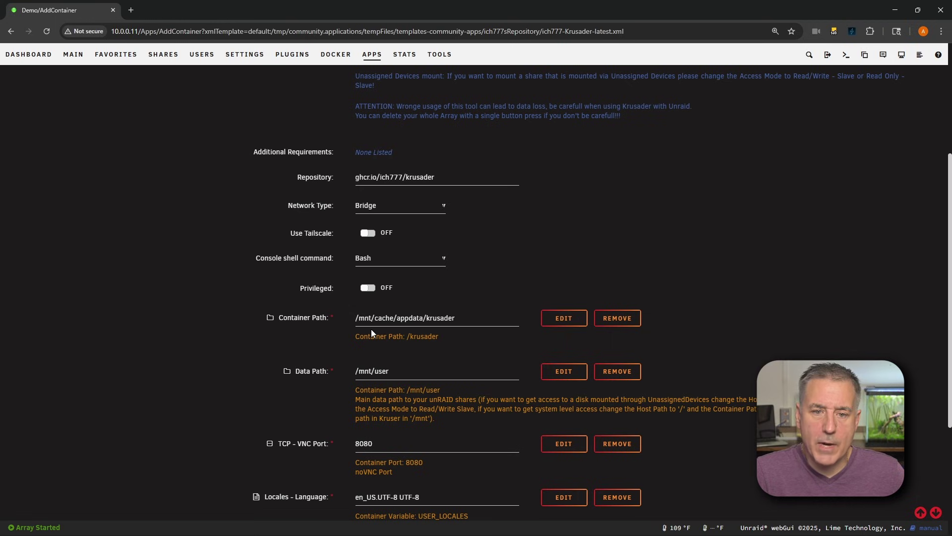
pyautogui.scroll(-3, 377, 331)
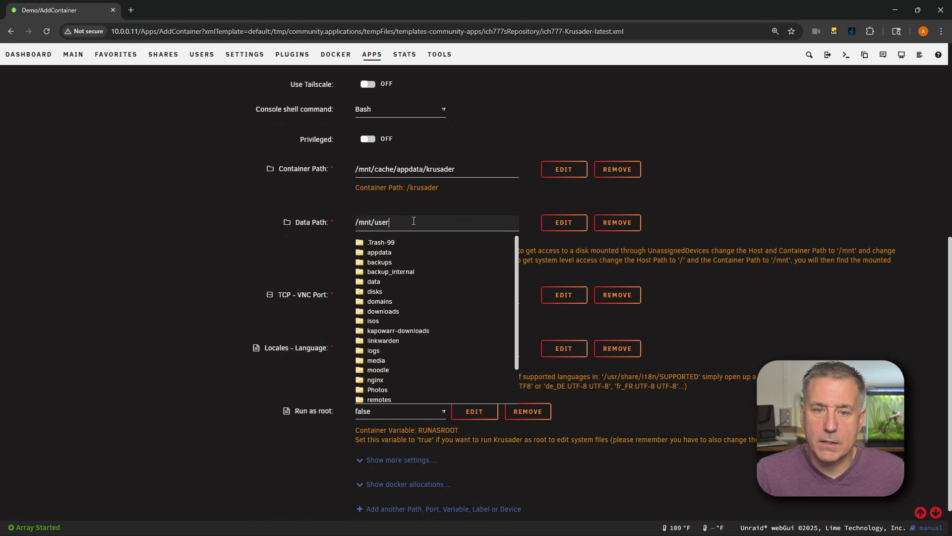
# Set the Data Path to /mnt/user/ by removing the data folder.
pyautogui.click(394, 281)
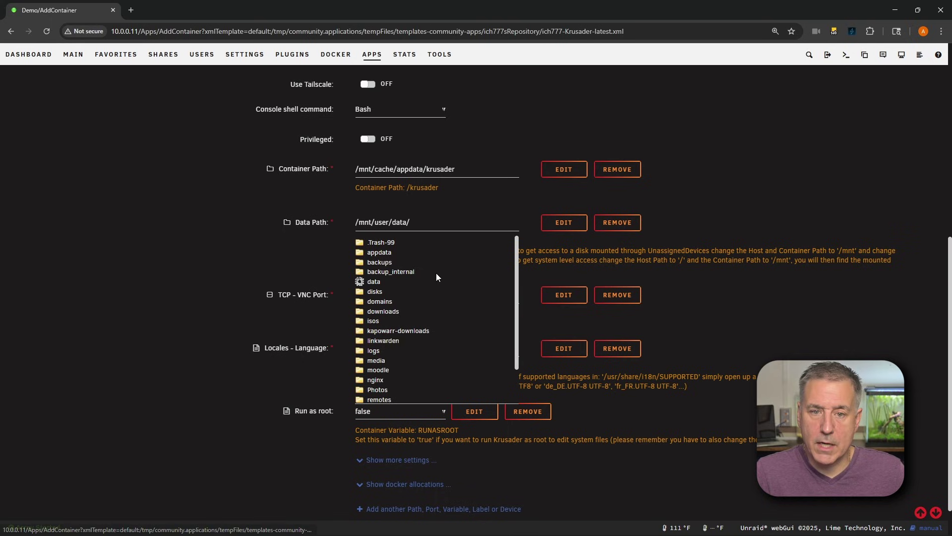
pyautogui.click(452, 225)
pyautogui.press('BackSpace')
pyautogui.press('BackSpace')
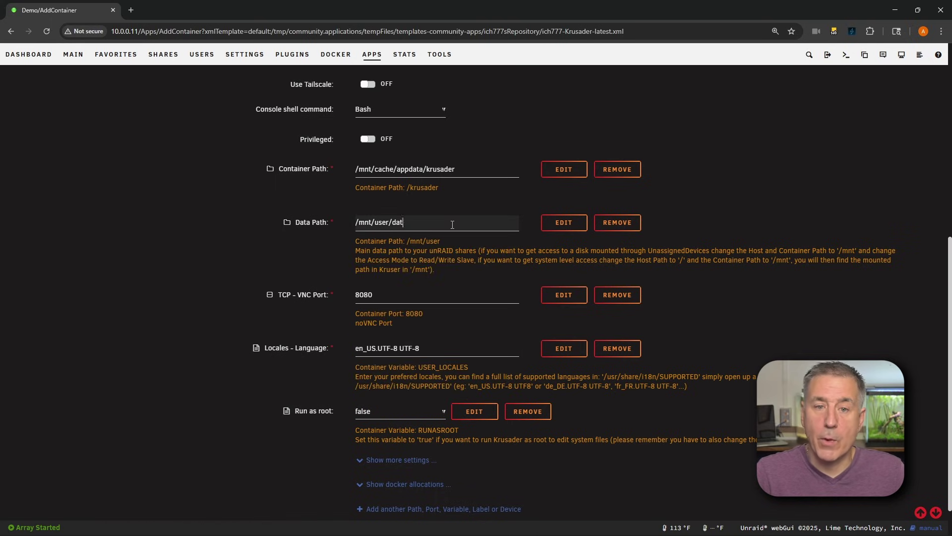
pyautogui.press('BackSpace')
pyautogui.press('BackSpace')
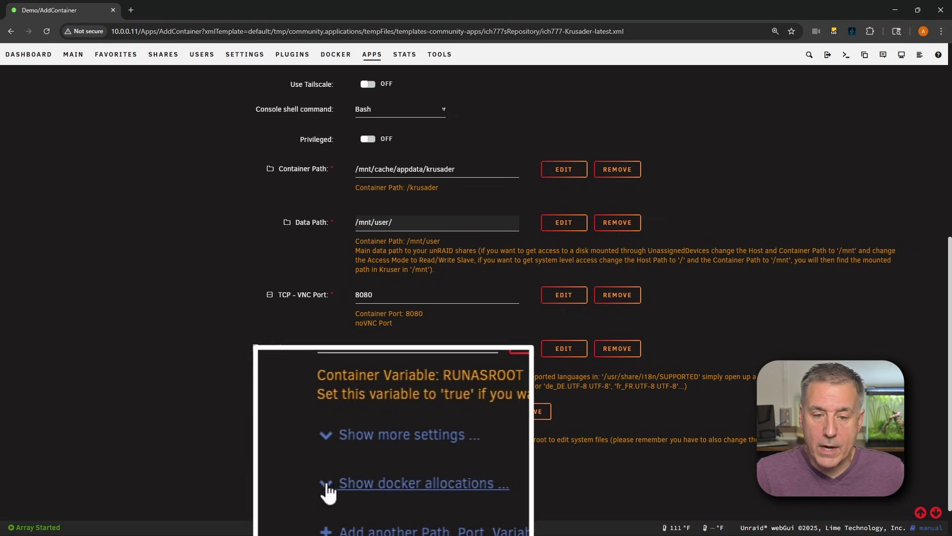
# Reveal the docker port allocations and search the page for other uses of 8080.
pyautogui.click(361, 484)
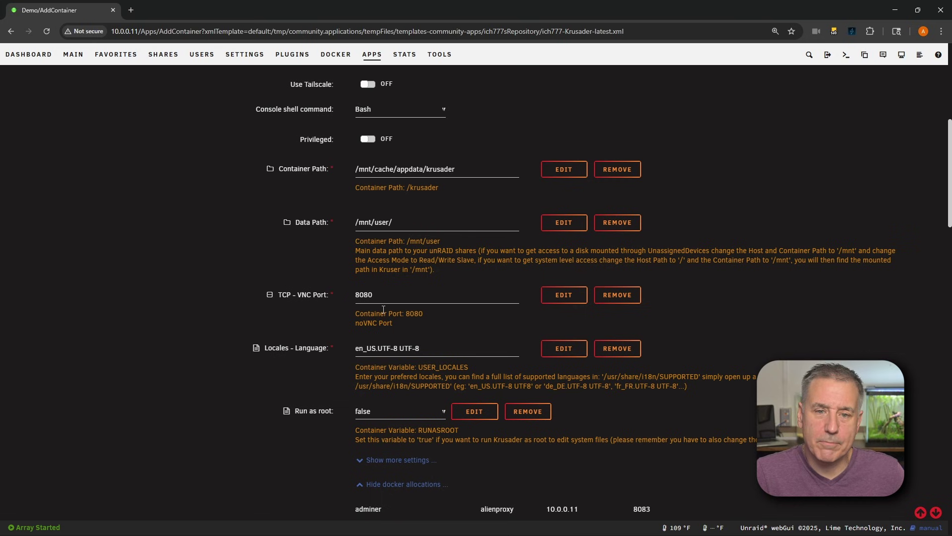
pyautogui.doubleClick(364, 297)
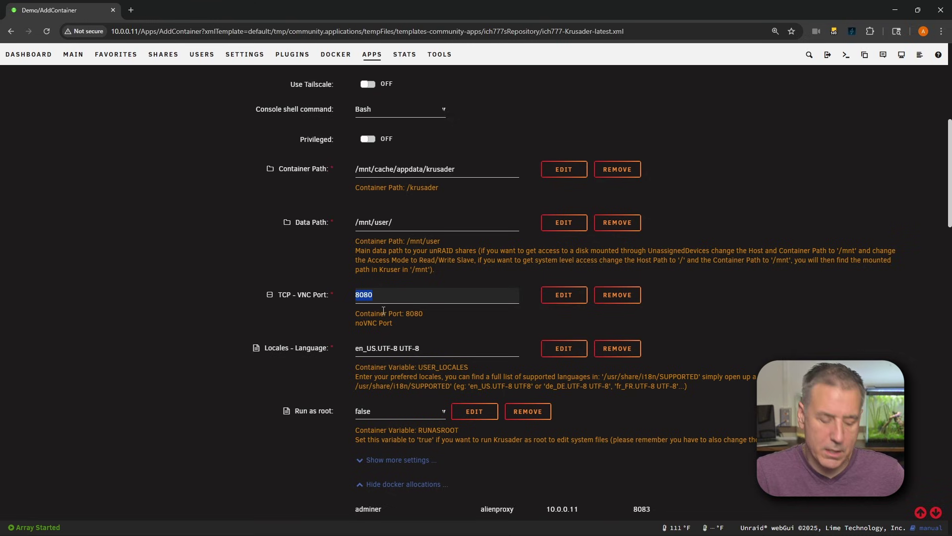
pyautogui.hotkey('ctrl', 'f')
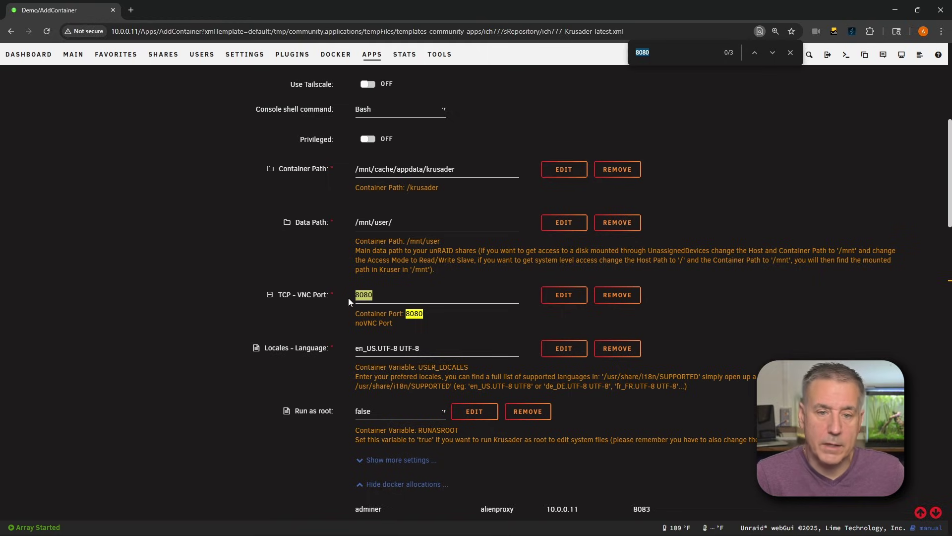
pyautogui.scroll(-10, 445, 322)
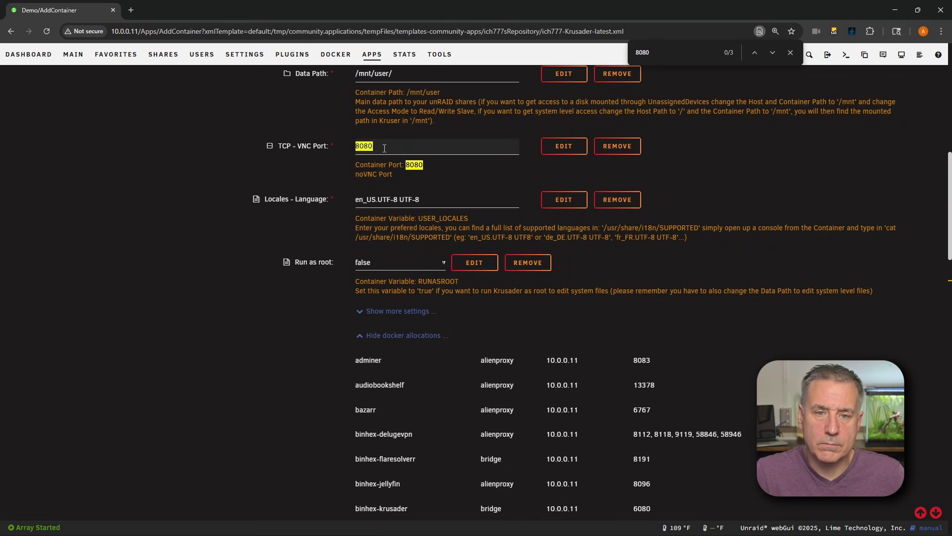
# Change the VNC port to 8081 and search the allocations for 8081.
pyautogui.click(411, 146)
pyautogui.press('BackSpace')
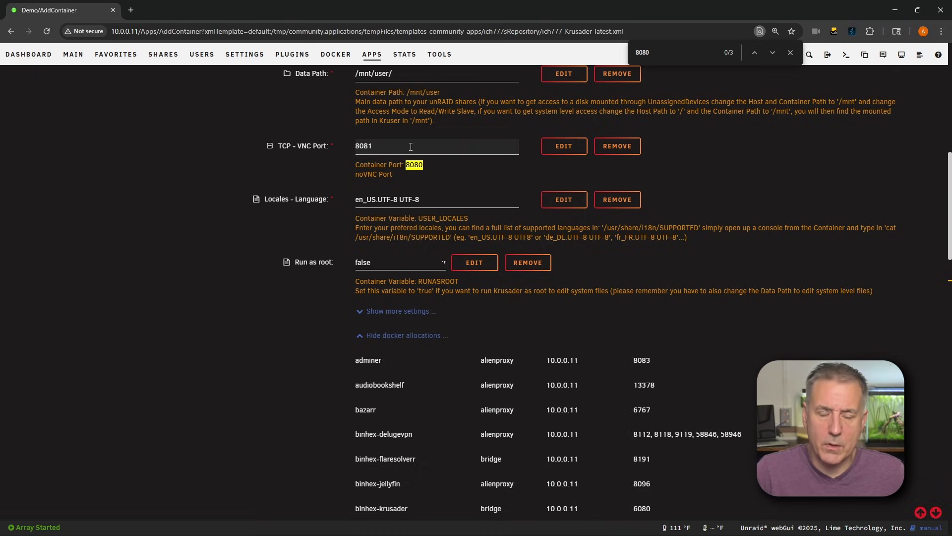
pyautogui.write('1')
pyautogui.doubleClick(372, 145)
pyautogui.hotkey('ctrl', 'f')
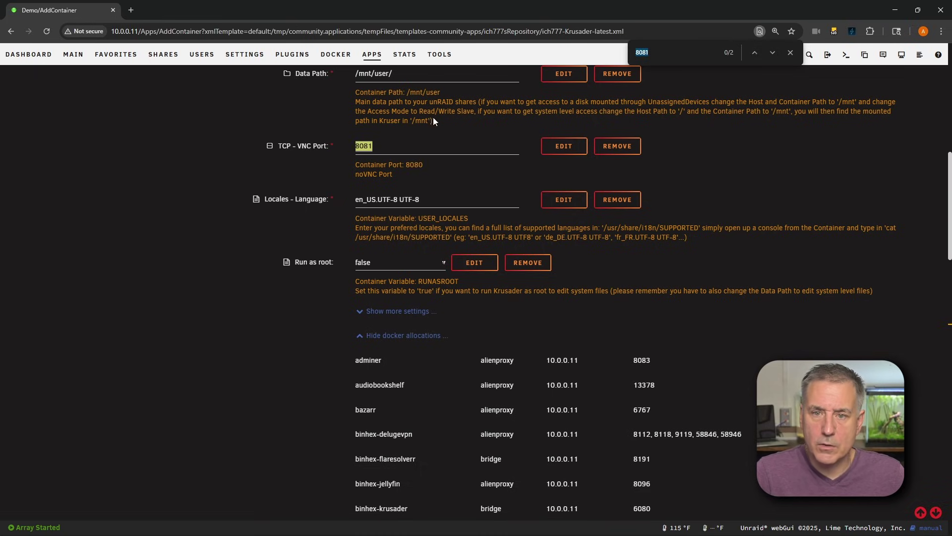
pyautogui.scroll(-13, 489, 221)
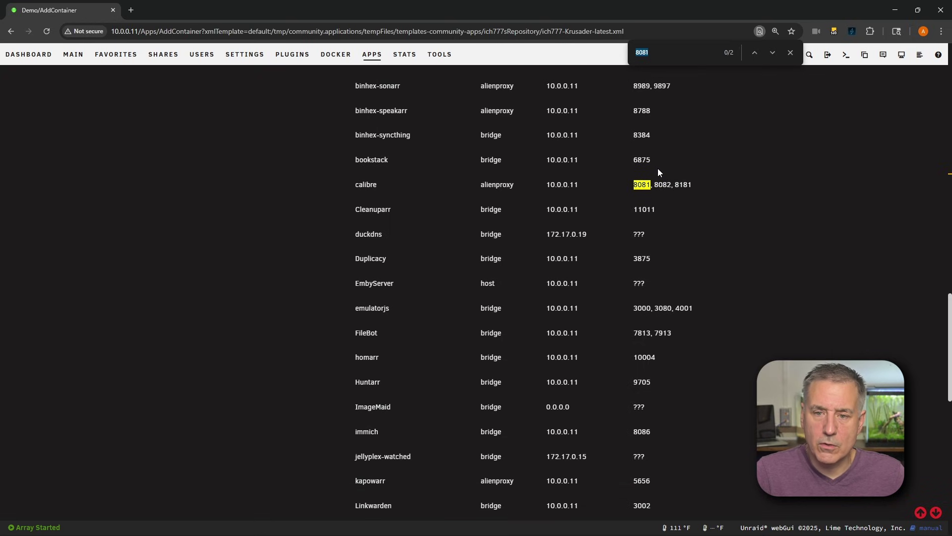
# Check ports 8083 through 8088 against the allocations to find an unused one.
pyautogui.click(666, 58)
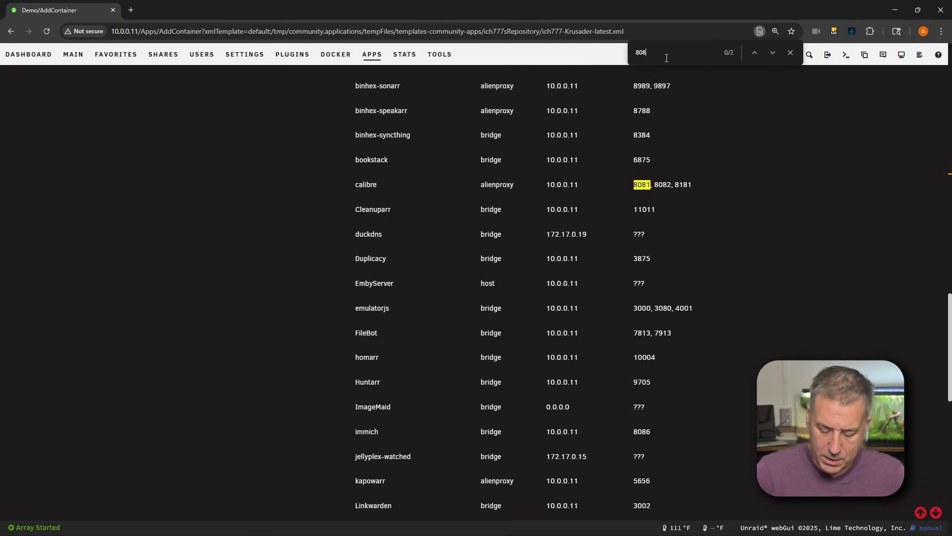
pyautogui.write('3')
pyautogui.scroll(-1, 641, 436)
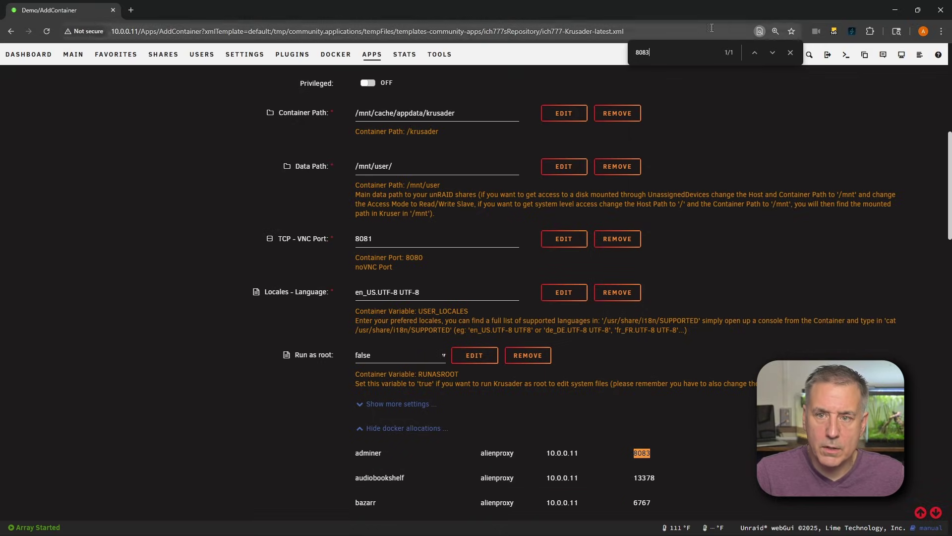
pyautogui.press('BackSpace')
pyautogui.write('4')
pyautogui.press('BackSpace')
pyautogui.write('56')
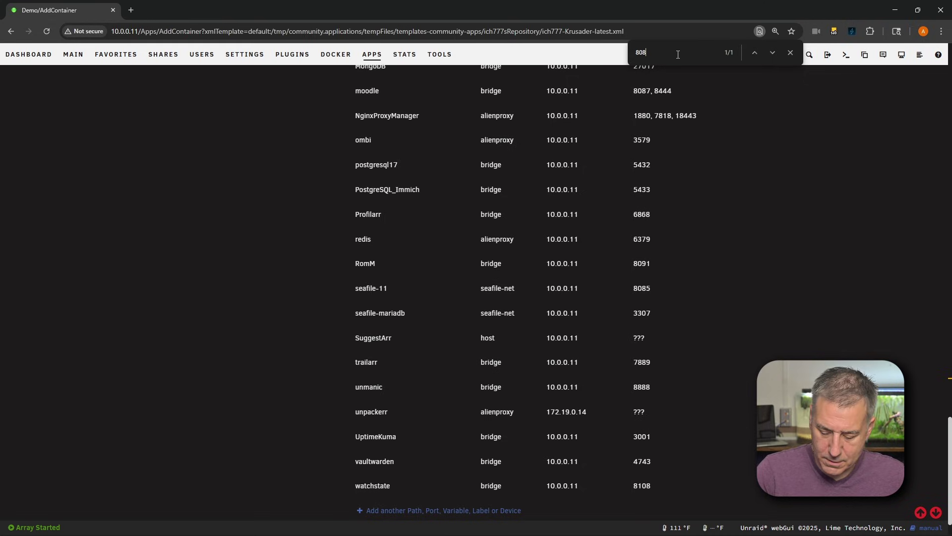
pyautogui.write('7')
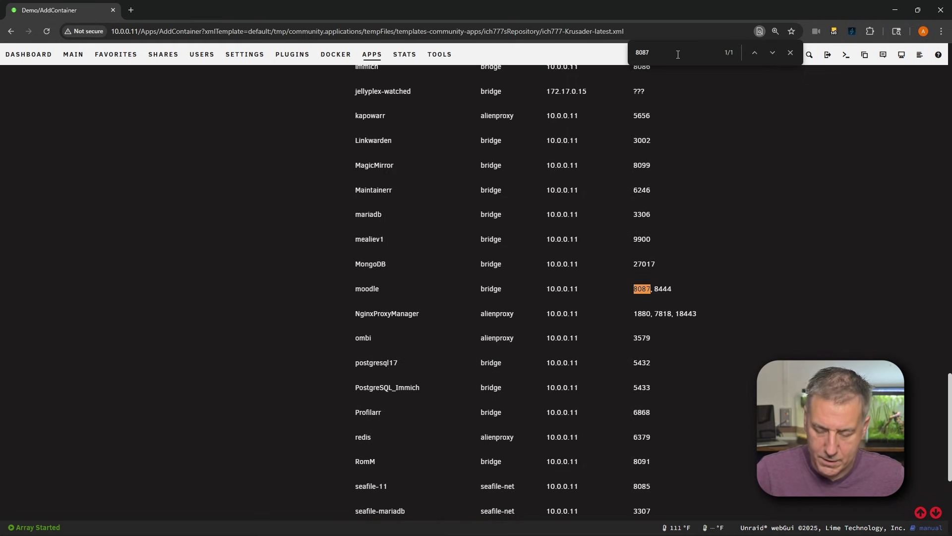
pyautogui.write('8')
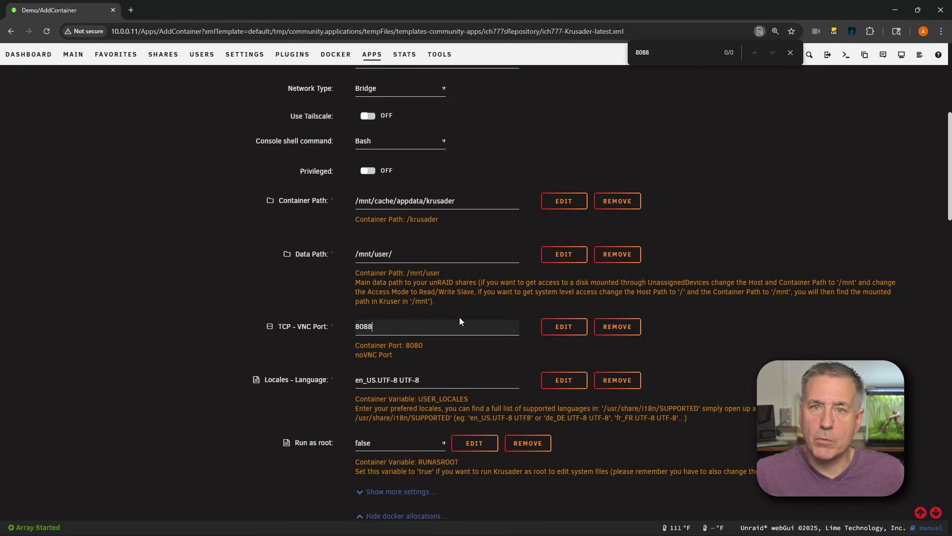
# Close the find bar, review the Locales help examples, and collapse the docker allocations list.
pyautogui.click(791, 54)
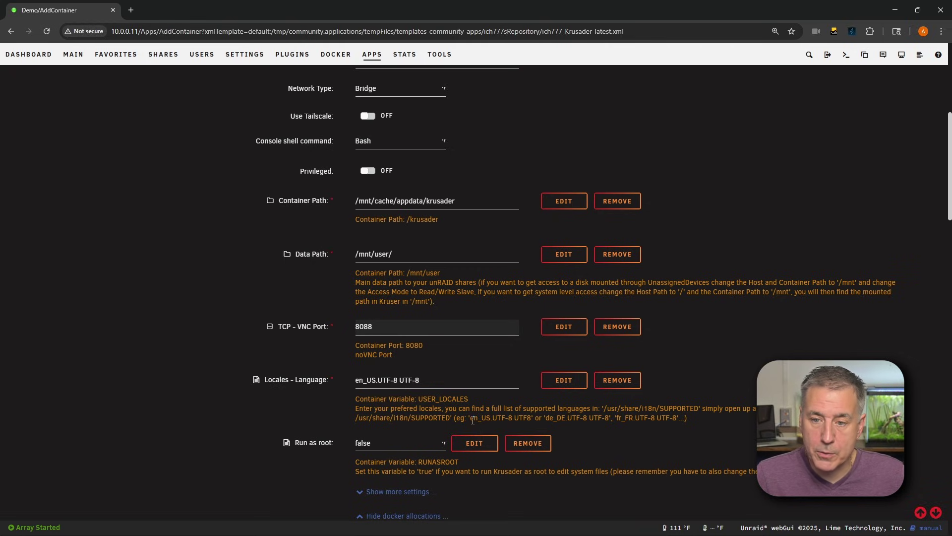
pyautogui.moveTo(468, 418); pyautogui.dragTo(603, 427)
pyautogui.click(627, 417)
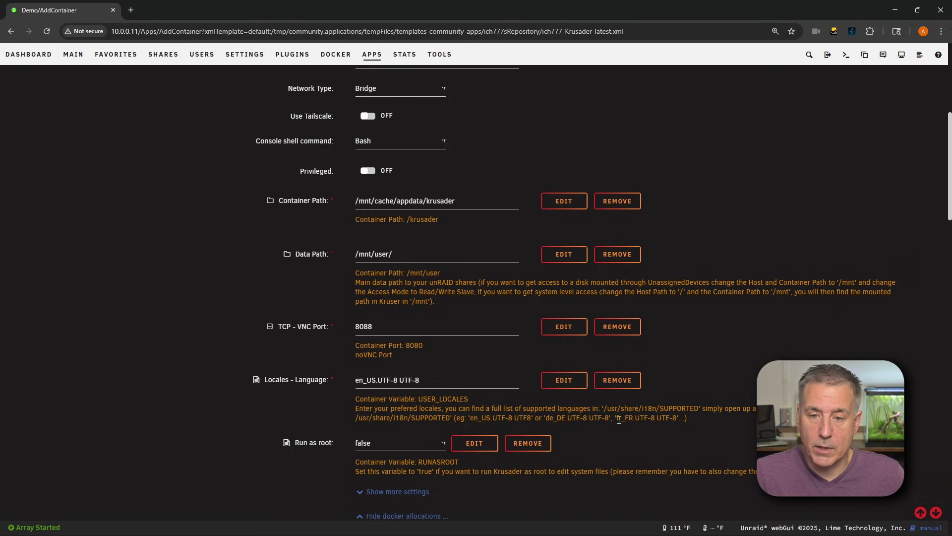
pyautogui.moveTo(619, 418); pyautogui.dragTo(676, 418)
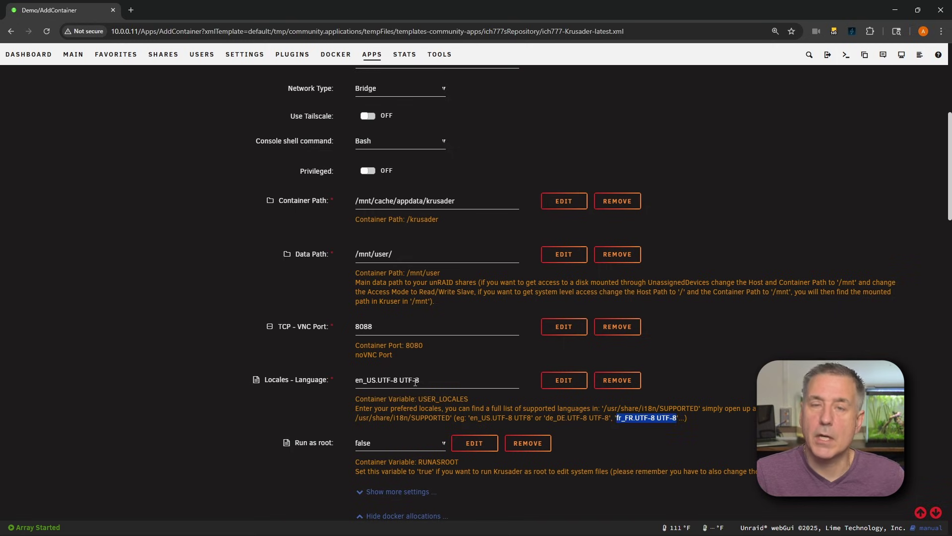
pyautogui.click(415, 382)
pyautogui.scroll(-2, 462, 370)
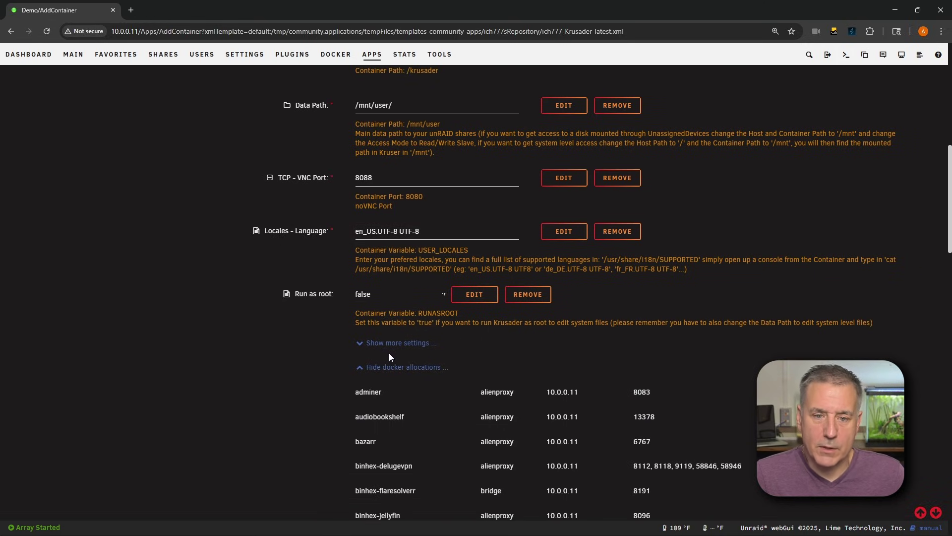
pyautogui.click(360, 368)
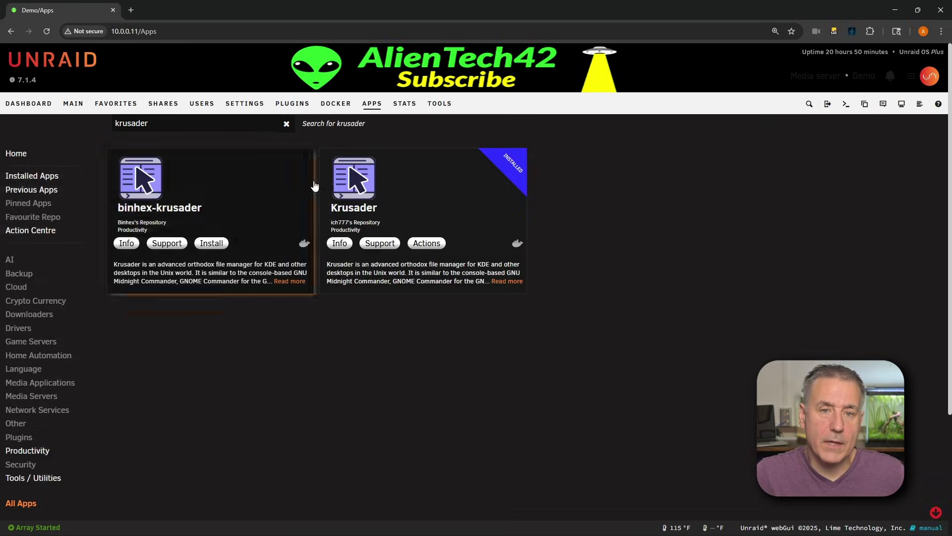
# Go to the Docker tab and open the Krusader container's actions menu.
pyautogui.click(335, 104)
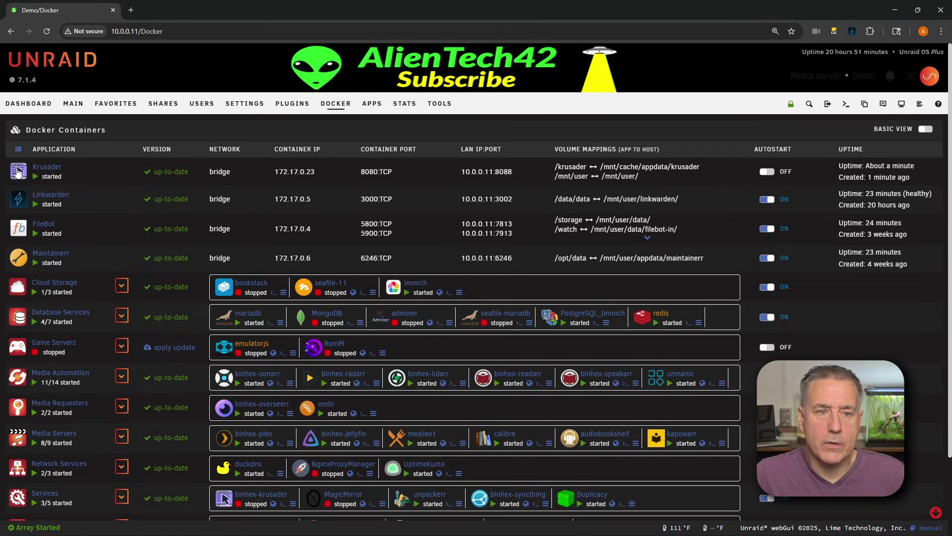
pyautogui.click(18, 170)
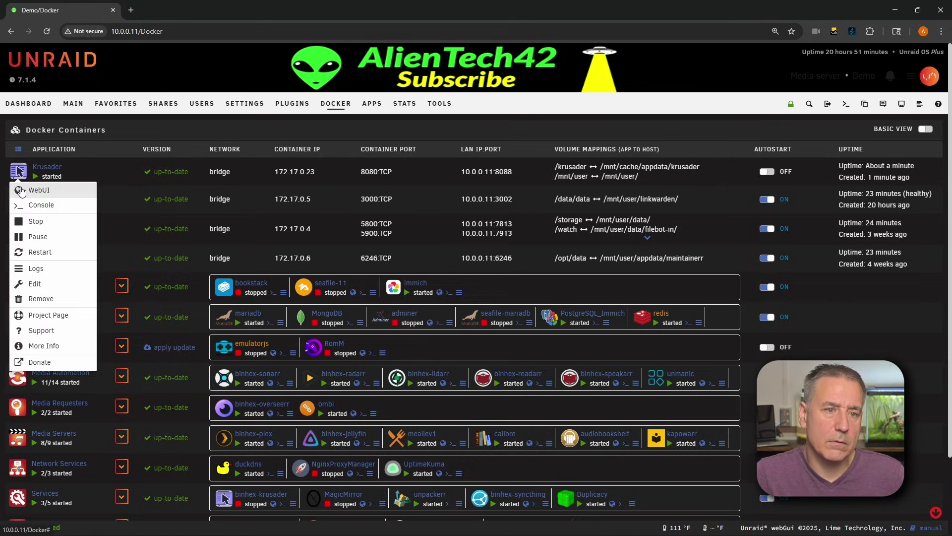
# Launch Krusader's WebUI and dismiss the welcome and external tools notices.
pyautogui.click(20, 191)
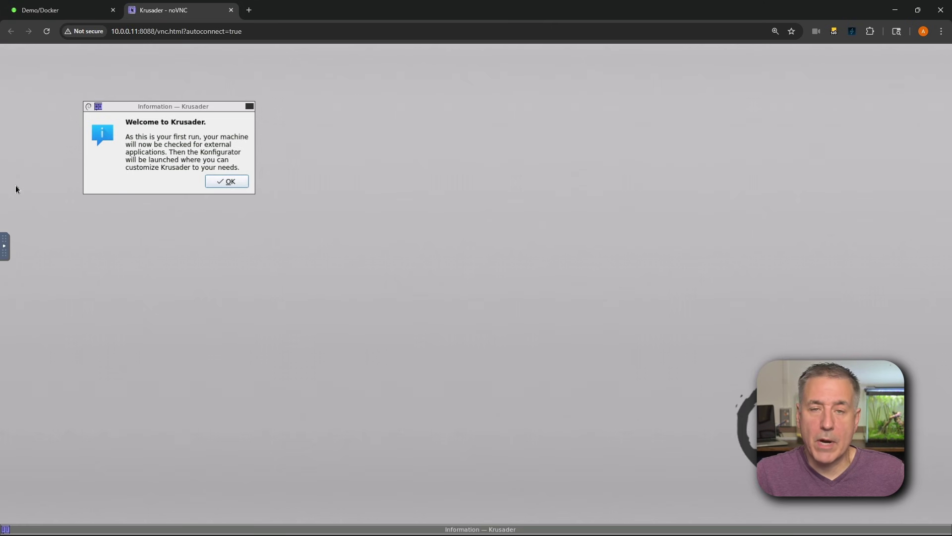
pyautogui.click(229, 183)
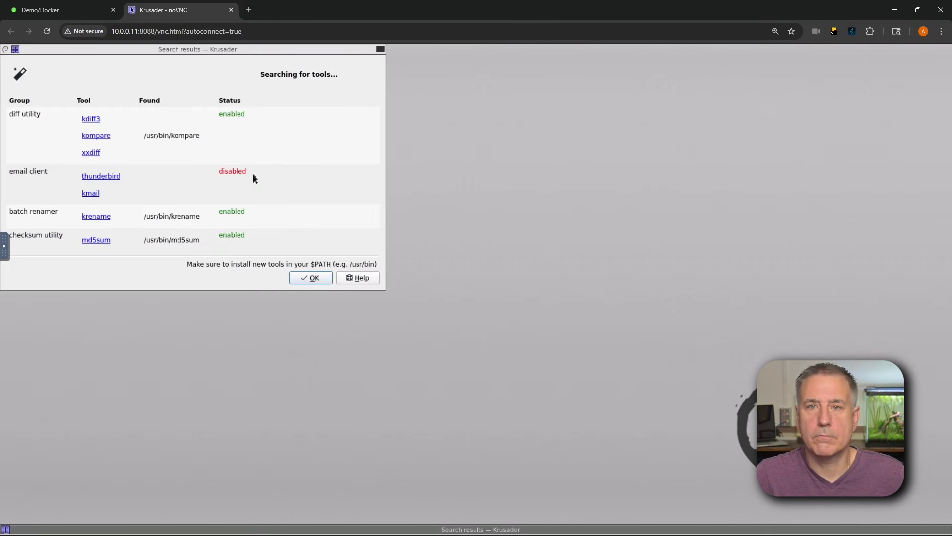
pyautogui.click(313, 277)
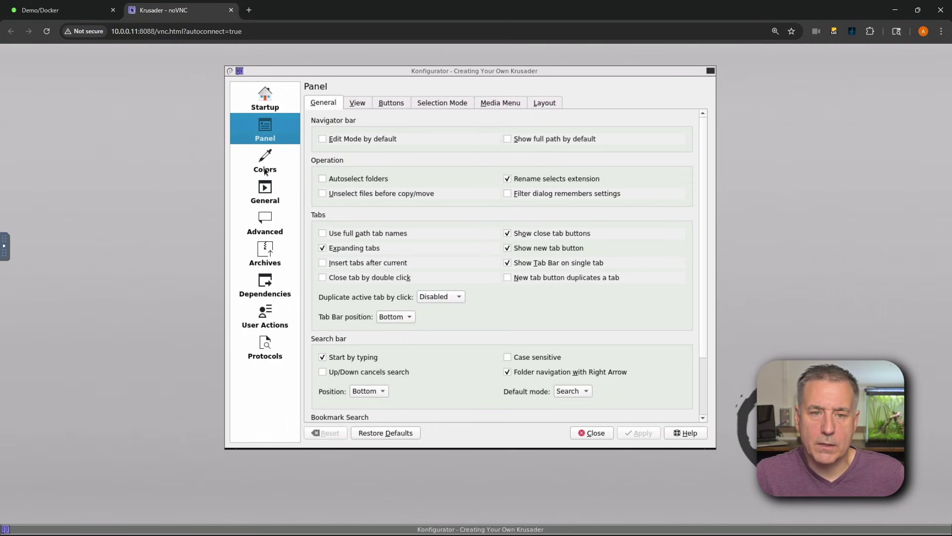
# Browse the Konfigurator's Colors, General, Advanced and Startup pages.
pyautogui.click(265, 169)
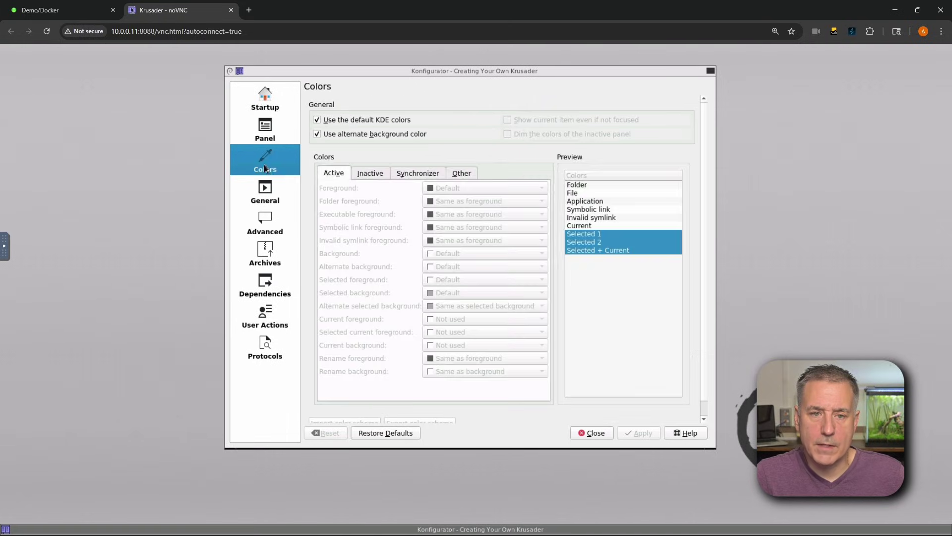
pyautogui.click(271, 200)
pyautogui.click(267, 232)
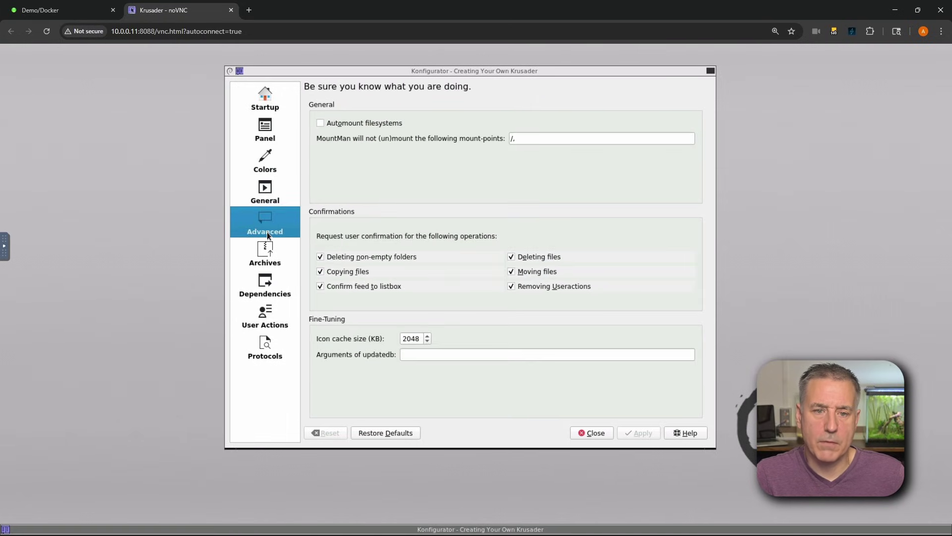
pyautogui.click(268, 99)
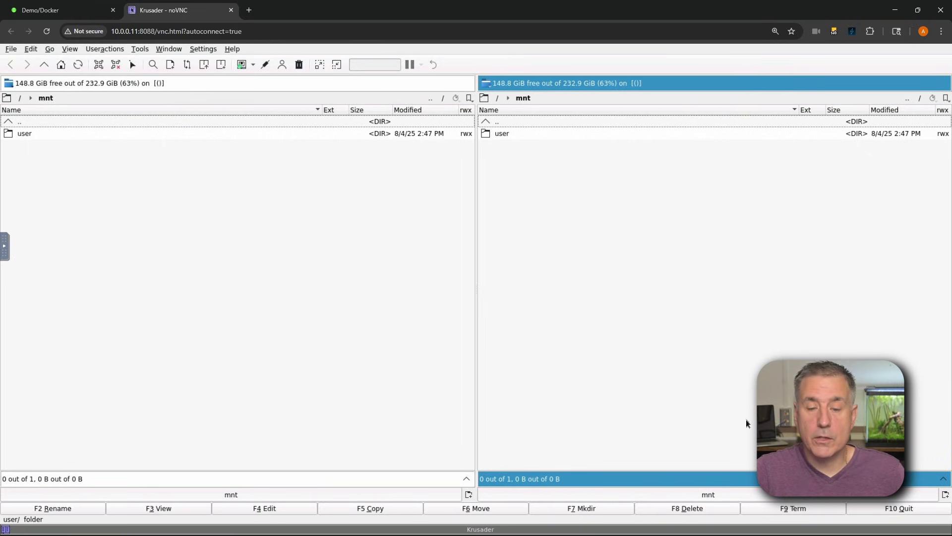
# Switch the active panel between left and right, ending on the left.
pyautogui.click(243, 321)
pyautogui.click(648, 313)
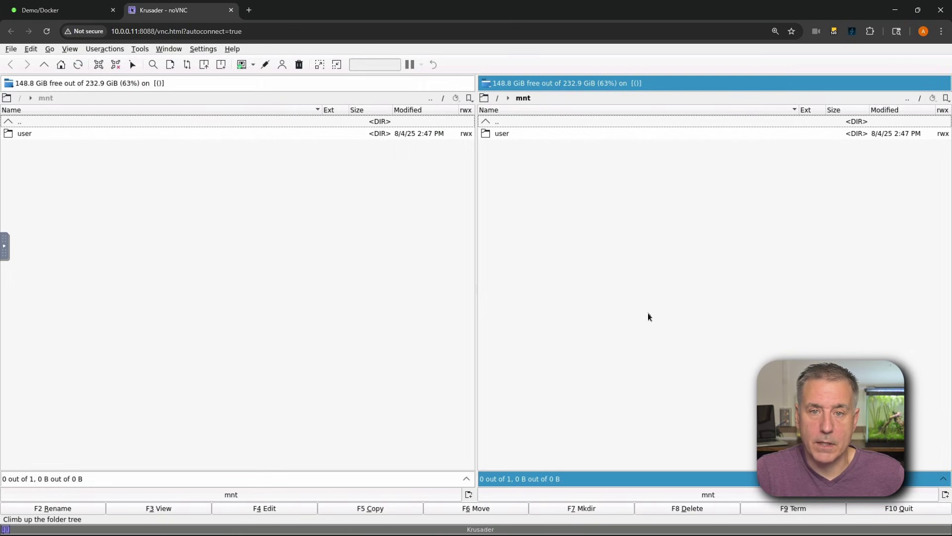
pyautogui.click(283, 289)
pyautogui.click(692, 275)
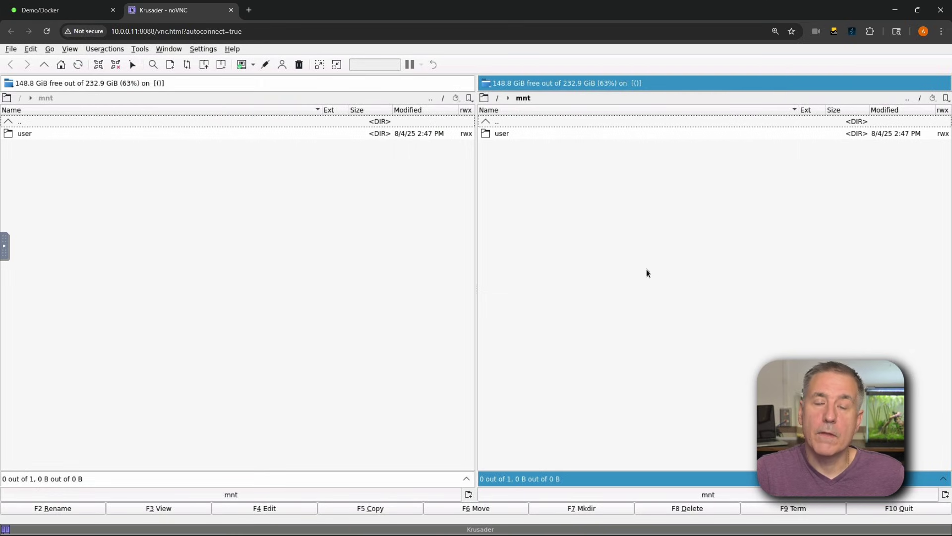
pyautogui.click(371, 276)
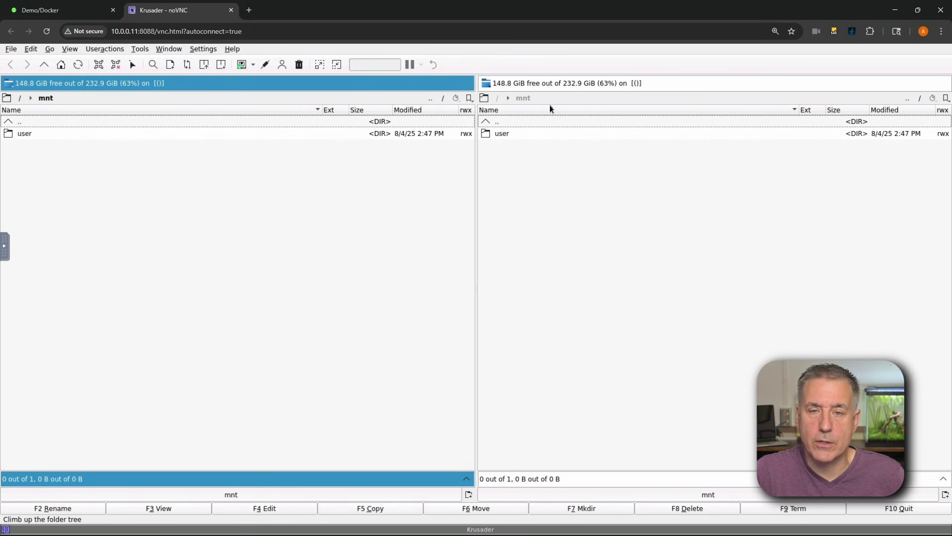
pyautogui.press('Tab')
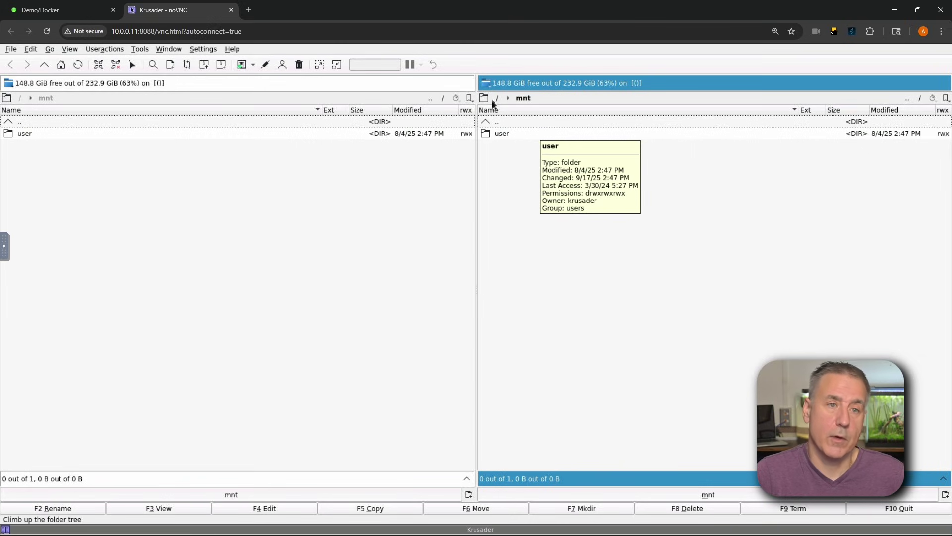
pyautogui.click(167, 205)
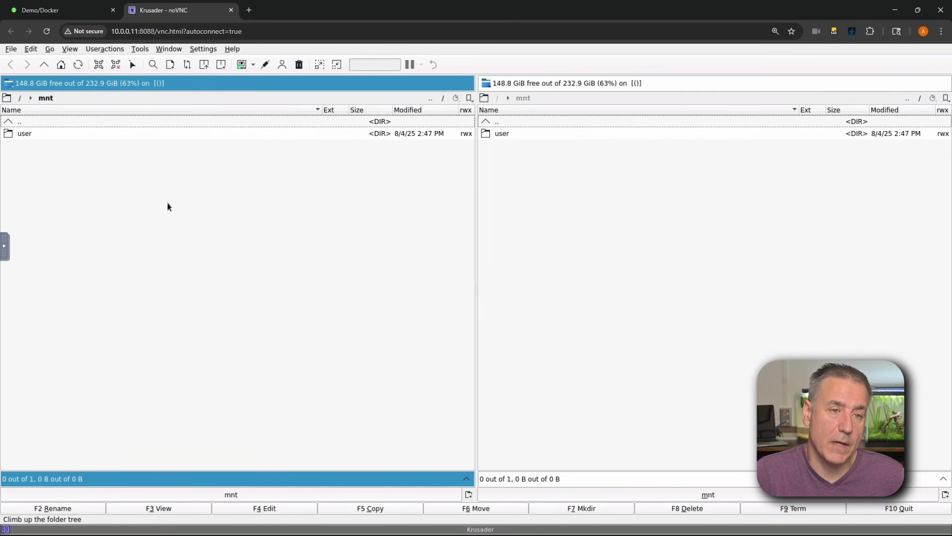
# Open /mnt/user/data/media/tv/The Beverly Hillbillies on the left and the user folder on the right.
pyautogui.doubleClick(25, 132)
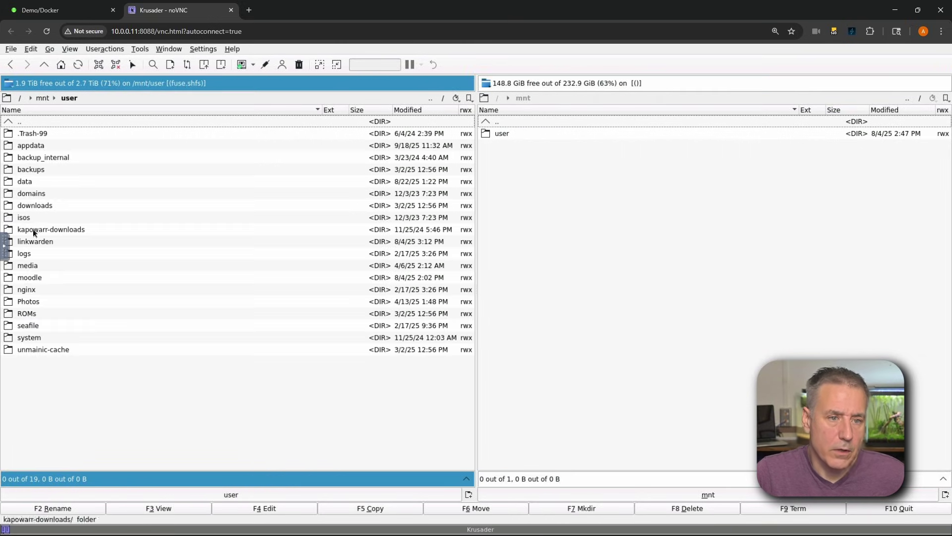
pyautogui.doubleClick(28, 181)
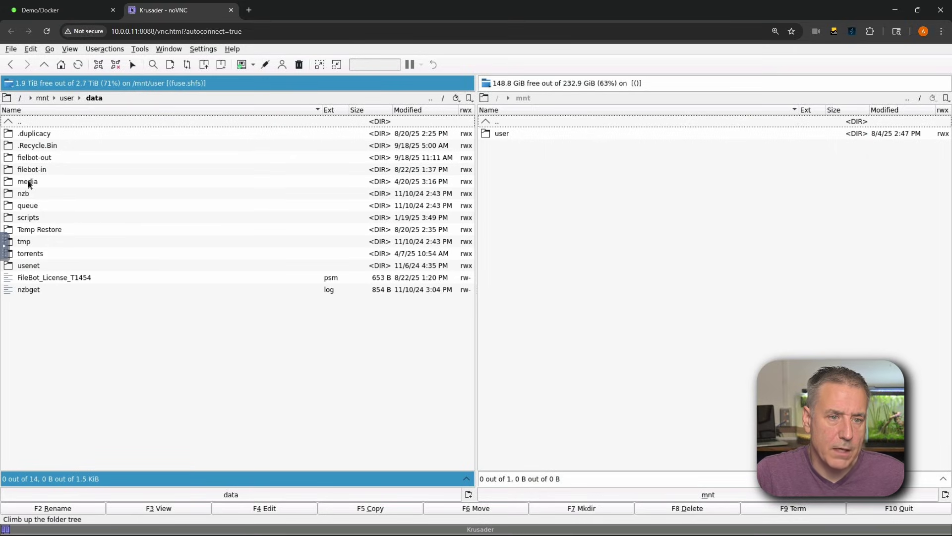
pyautogui.doubleClick(28, 182)
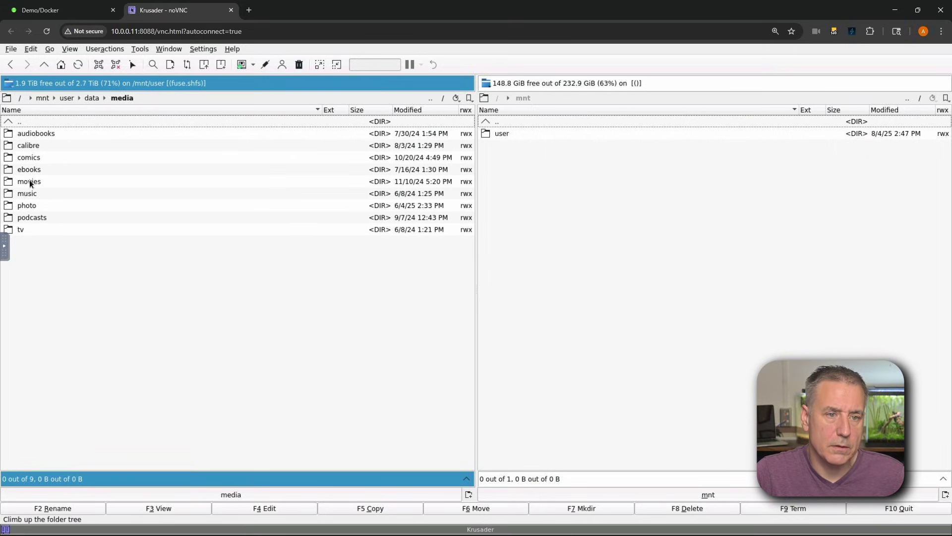
pyautogui.doubleClick(22, 229)
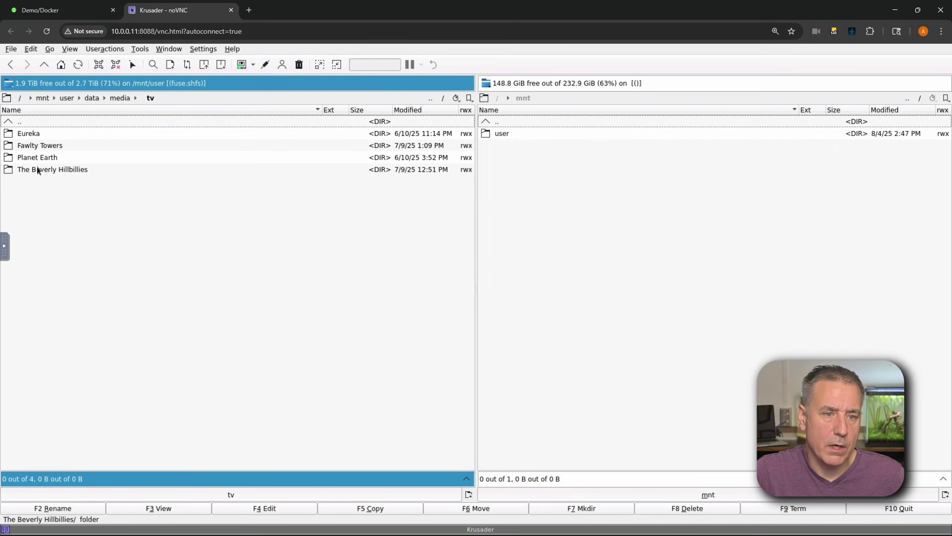
pyautogui.doubleClick(34, 169)
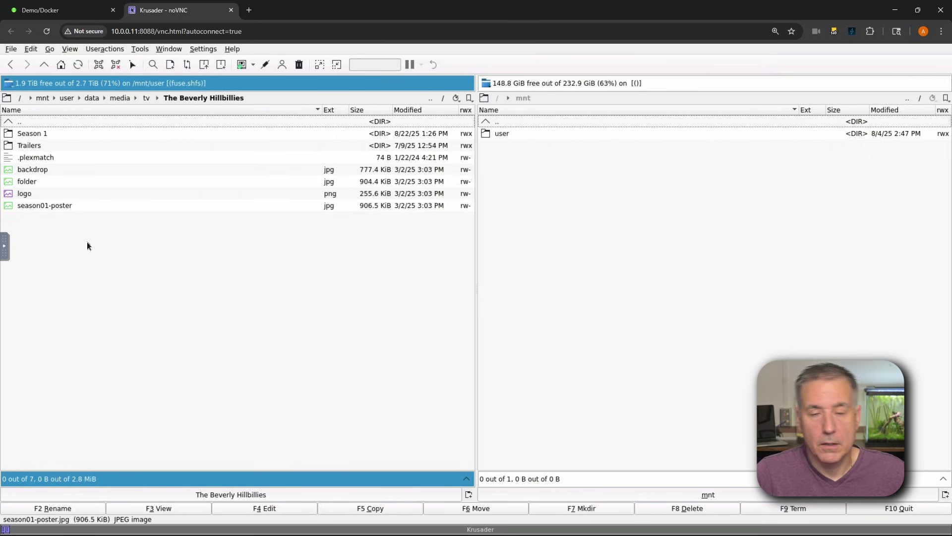
pyautogui.click(501, 134)
pyautogui.doubleClick(500, 133)
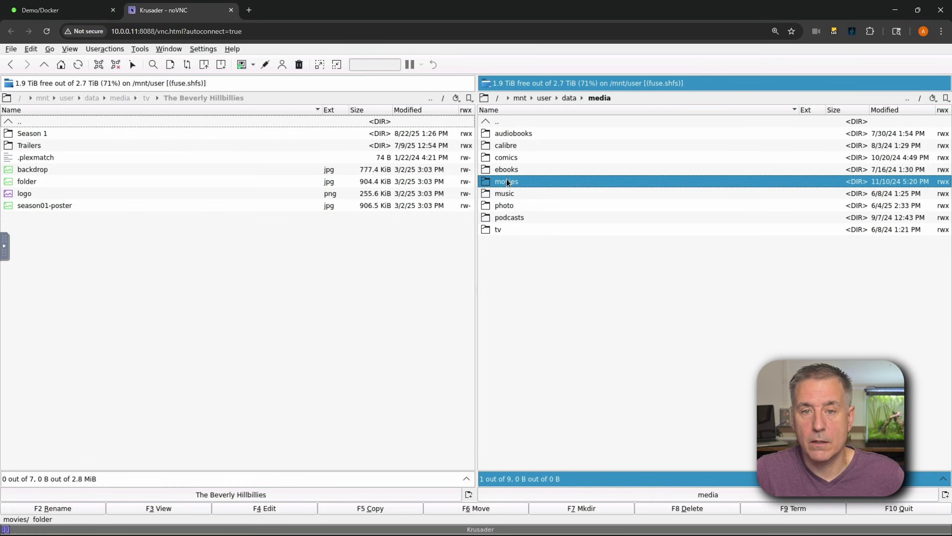
# Select folder.jpg on the left and the Its a Wonderful Life (1946) folder on the right.
pyautogui.click(85, 174)
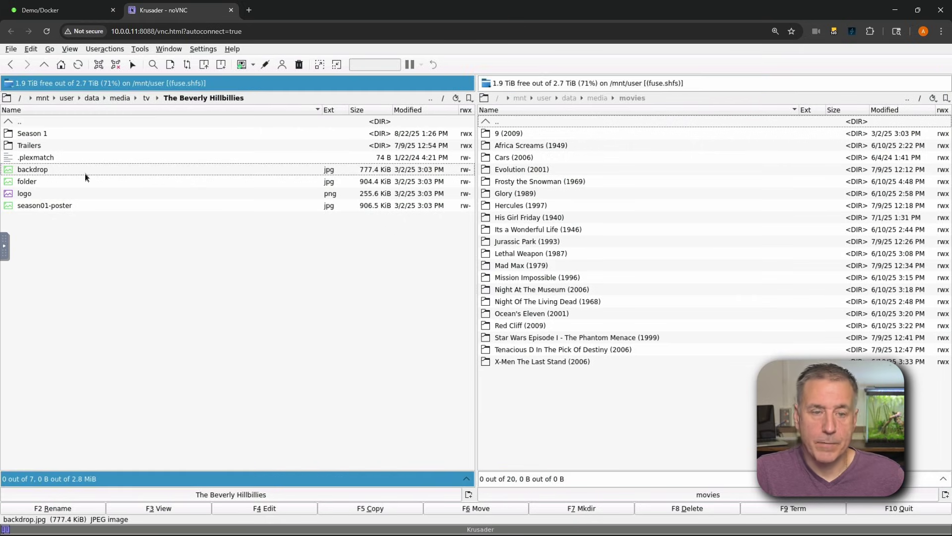
pyautogui.click(81, 168)
pyautogui.click(81, 184)
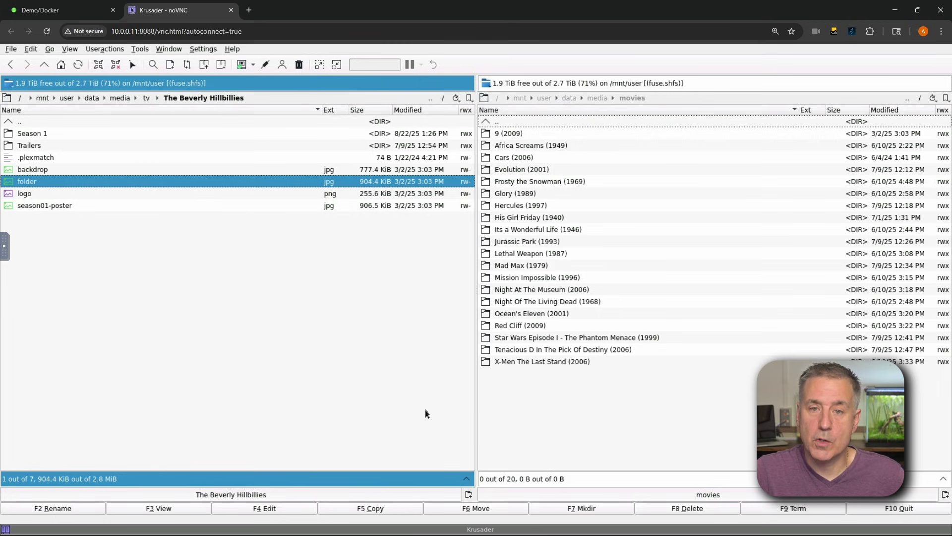
pyautogui.click(571, 410)
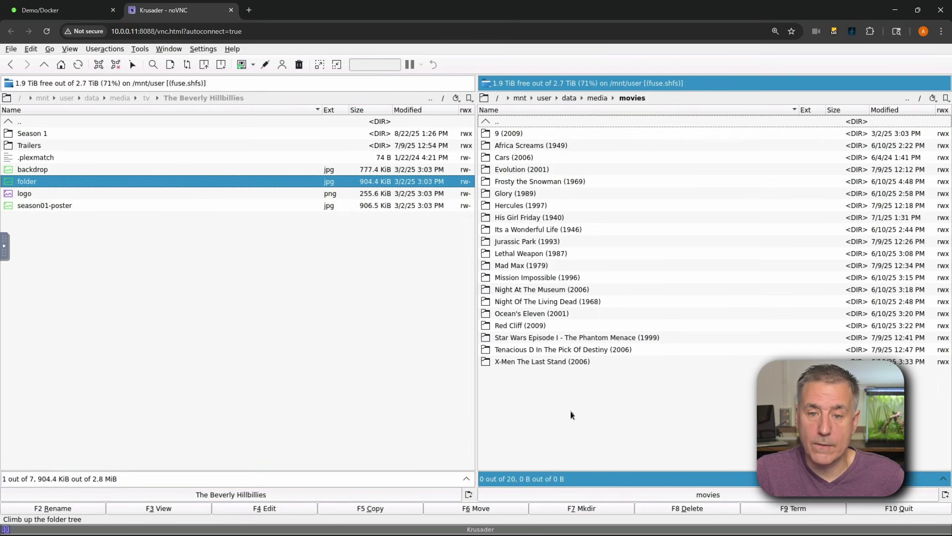
pyautogui.click(514, 232)
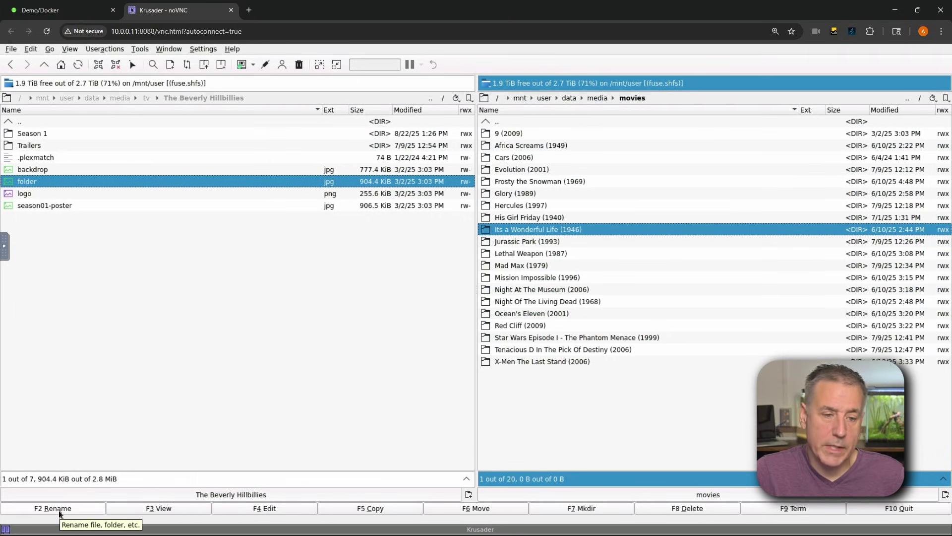
# Rename the movie folder, correcting its year from (1945) to Its a Wonderful Life (1946).
pyautogui.moveTo(431, 268); pyautogui.dragTo(40, 471)
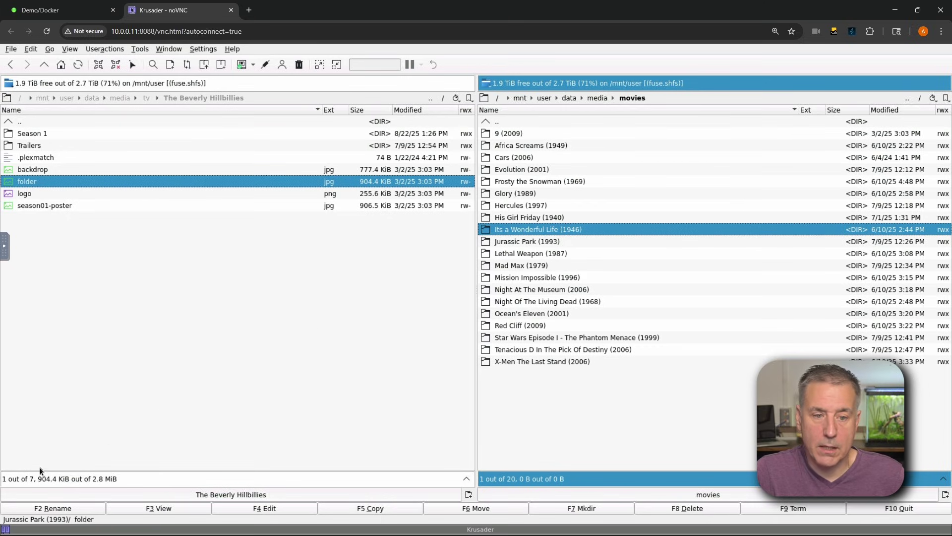
pyautogui.click(50, 507)
pyautogui.click(566, 231)
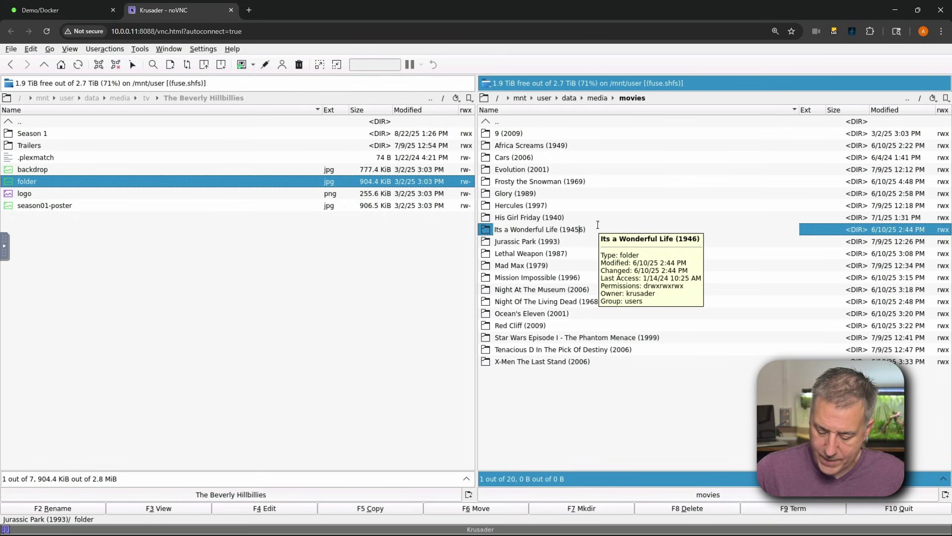
pyautogui.press('Return')
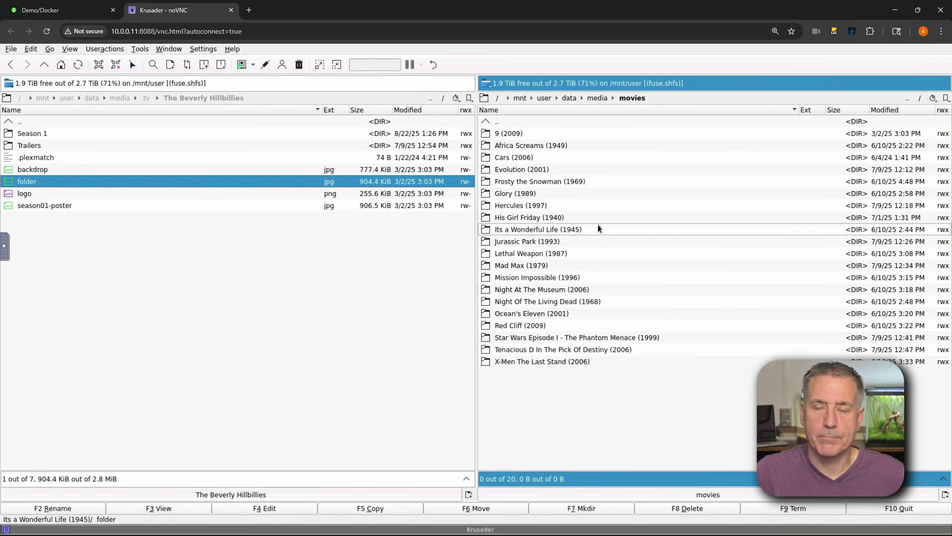
pyautogui.click(578, 229)
pyautogui.click(578, 229)
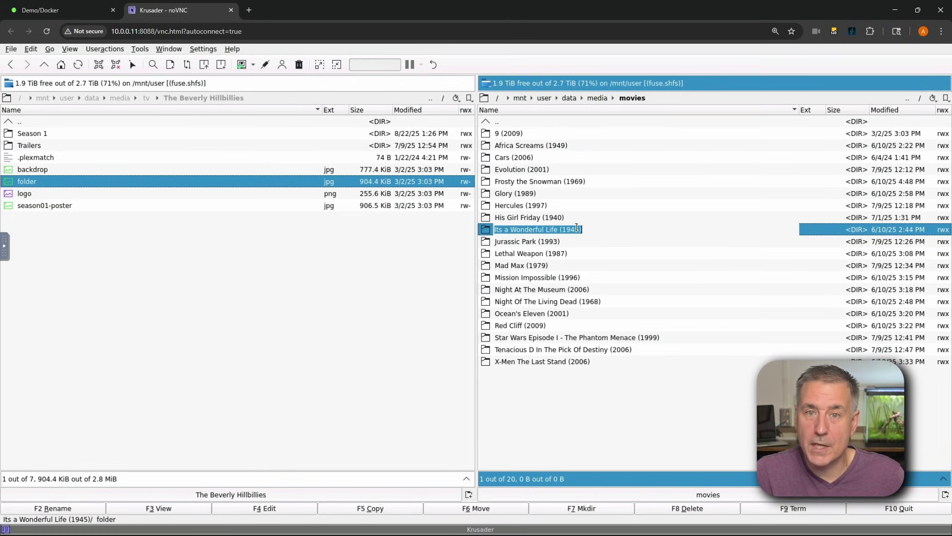
pyautogui.press('End')
pyautogui.press('BackSpace')
pyautogui.press('BackSpace')
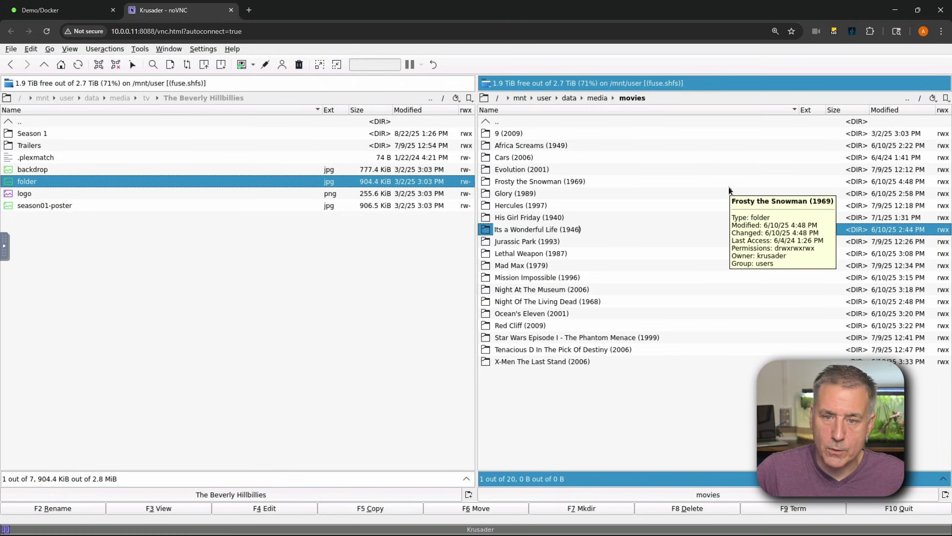
pyautogui.press('Return')
pyautogui.click(233, 375)
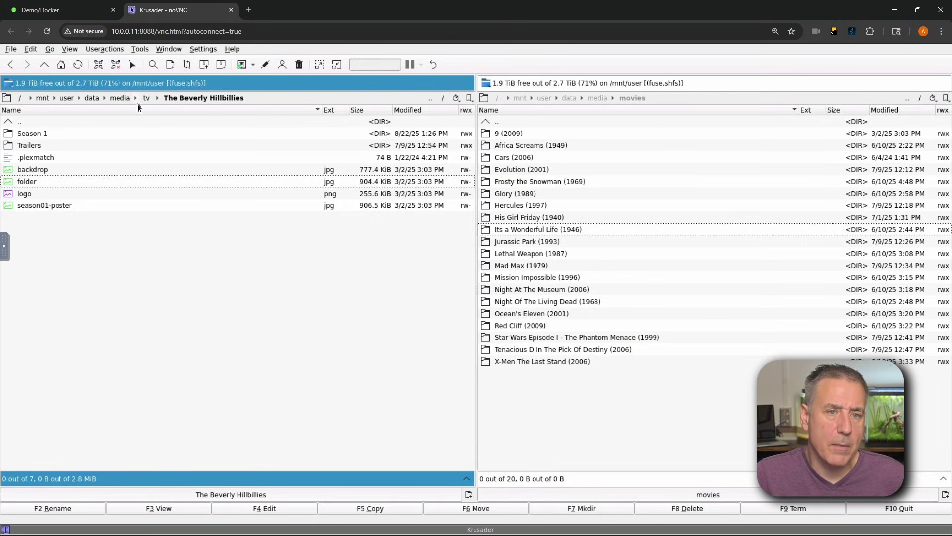
# Go up to /mnt/user/data, view nzbget.log read-only with F3, then close the viewer.
pyautogui.click(120, 98)
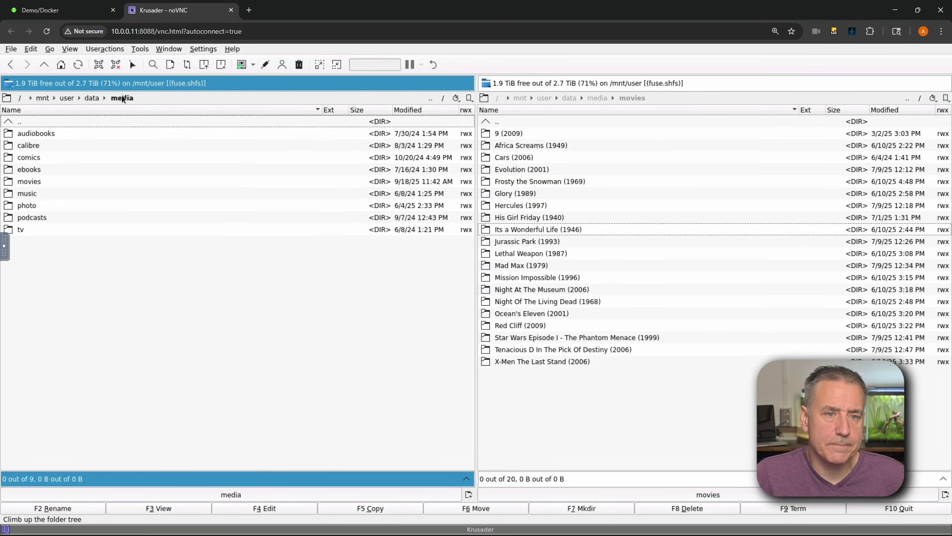
pyautogui.click(91, 98)
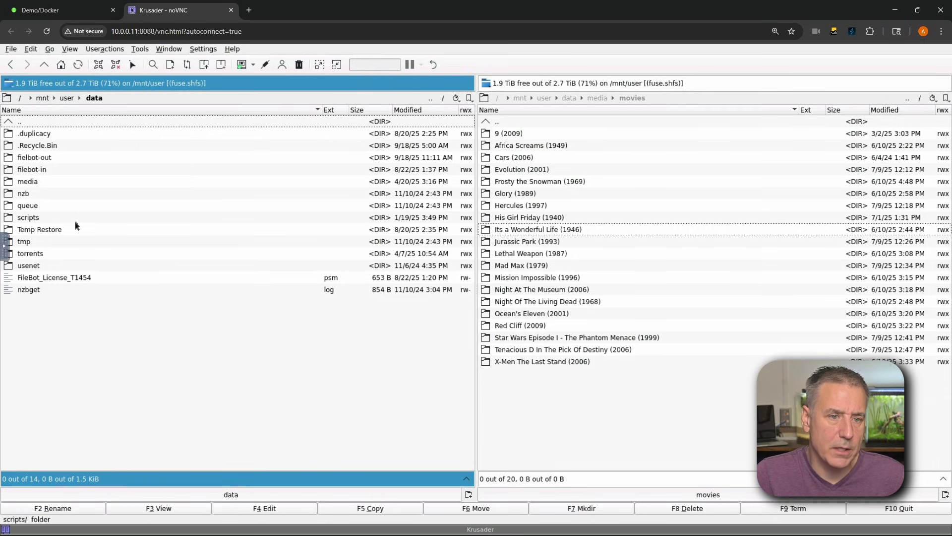
pyautogui.click(56, 292)
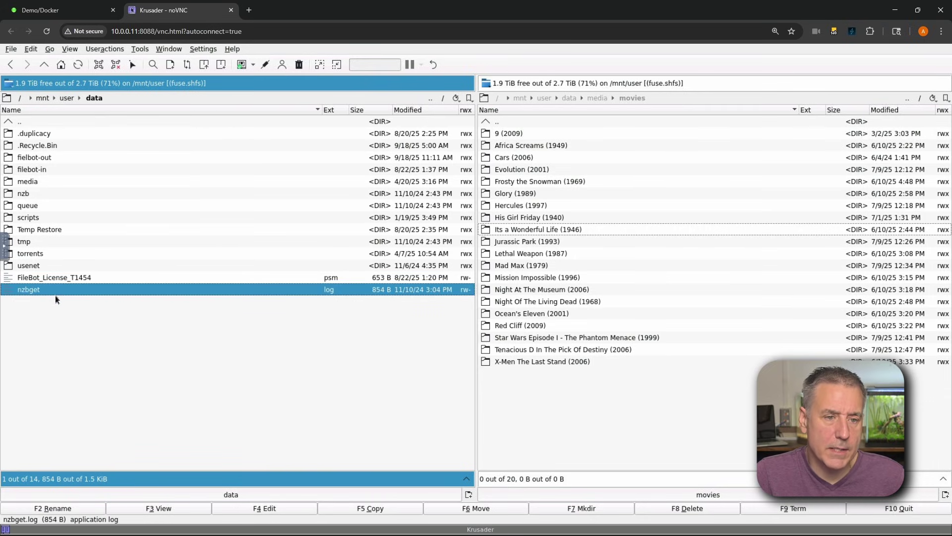
pyautogui.click(165, 510)
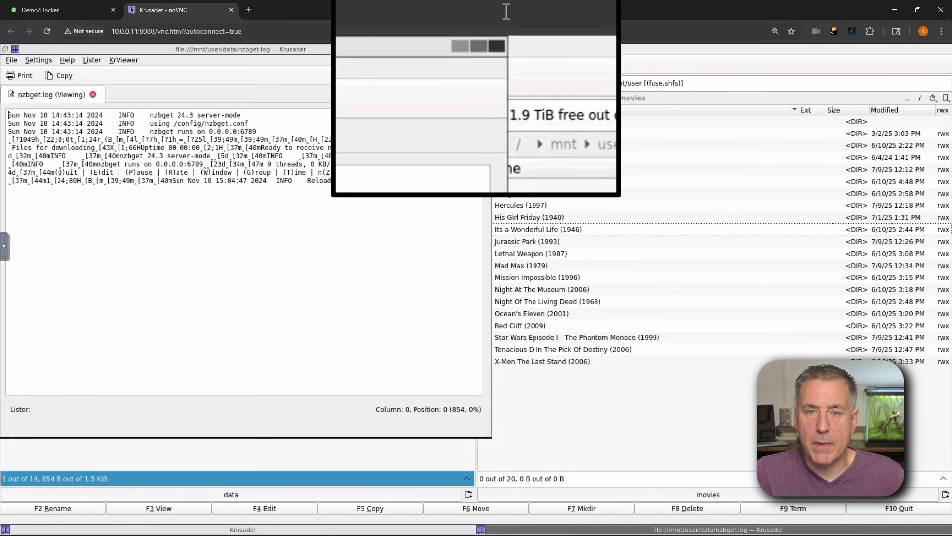
pyautogui.click(486, 49)
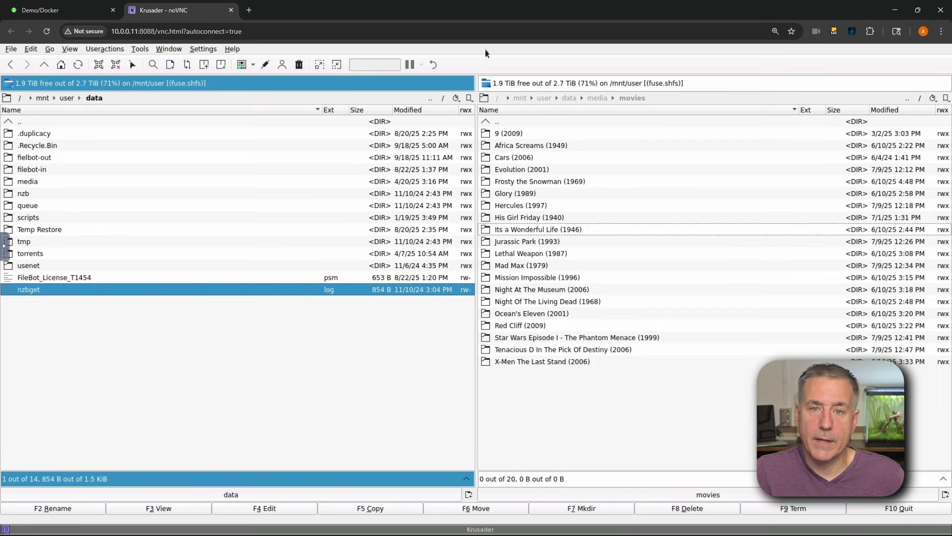
pyautogui.click(288, 387)
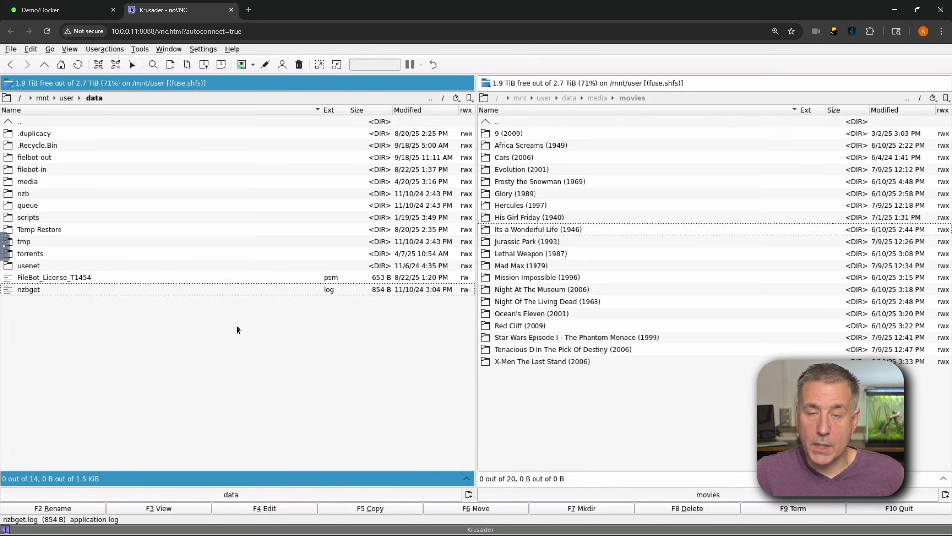
pyautogui.click(144, 289)
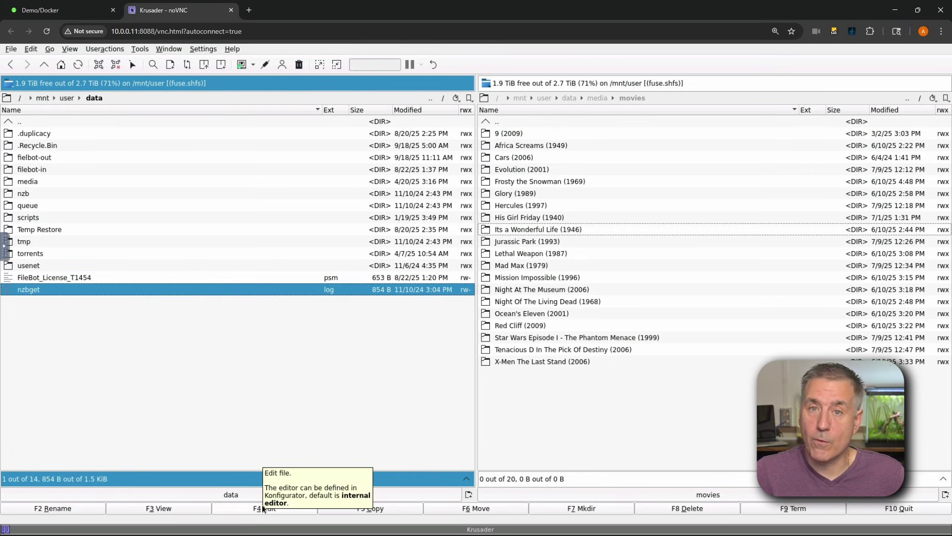
pyautogui.doubleClick(166, 290)
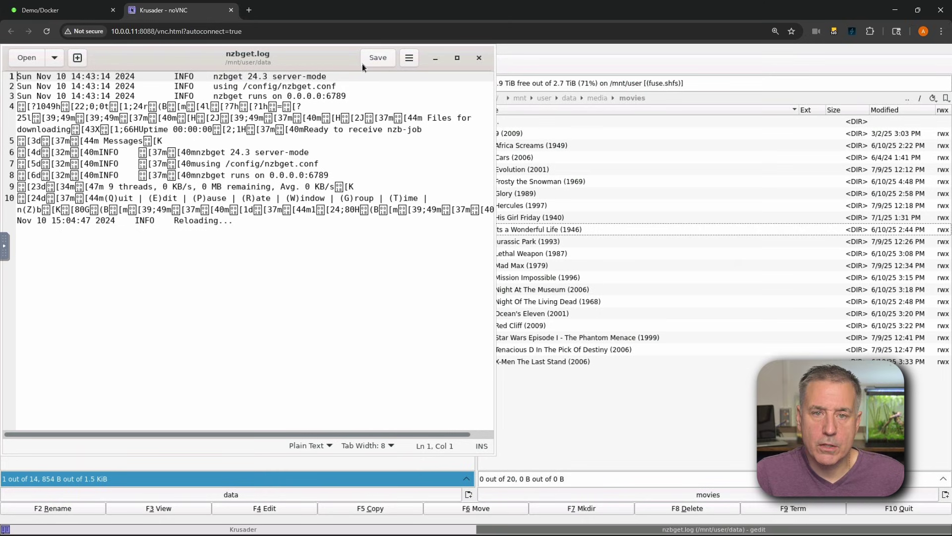
pyautogui.click(479, 58)
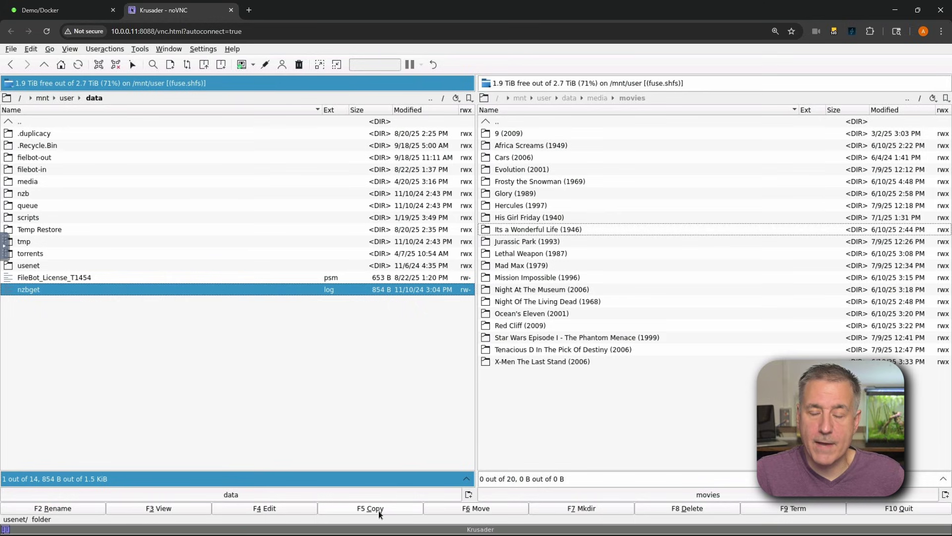
# Copy nzbget.log with F5 into /mnt/user/data/media/movies and confirm the copy.
pyautogui.click(95, 290)
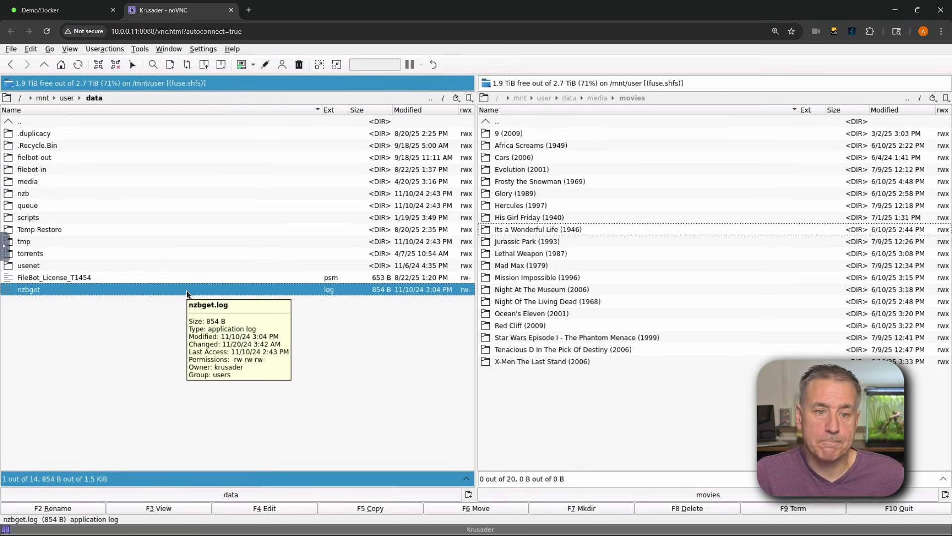
pyautogui.click(393, 510)
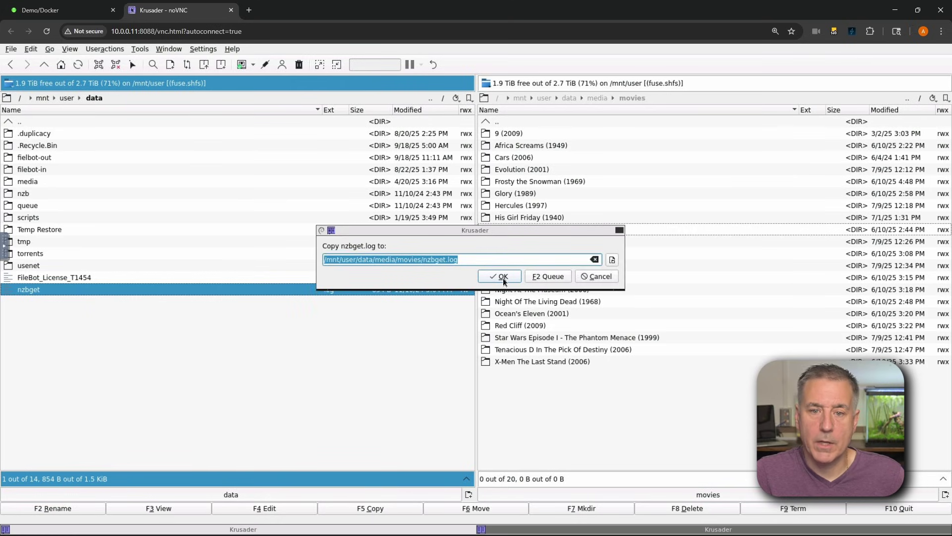
pyautogui.click(503, 278)
pyautogui.click(534, 385)
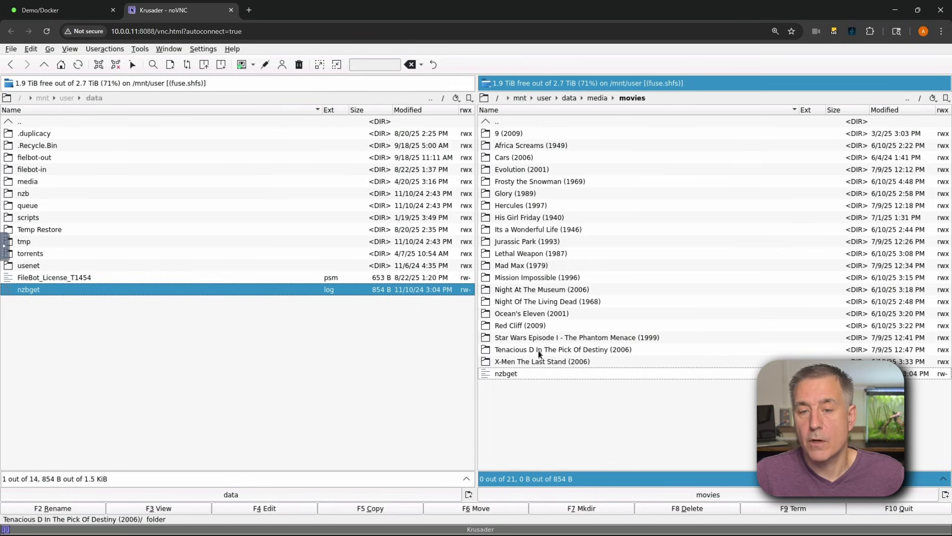
pyautogui.moveTo(588, 337)
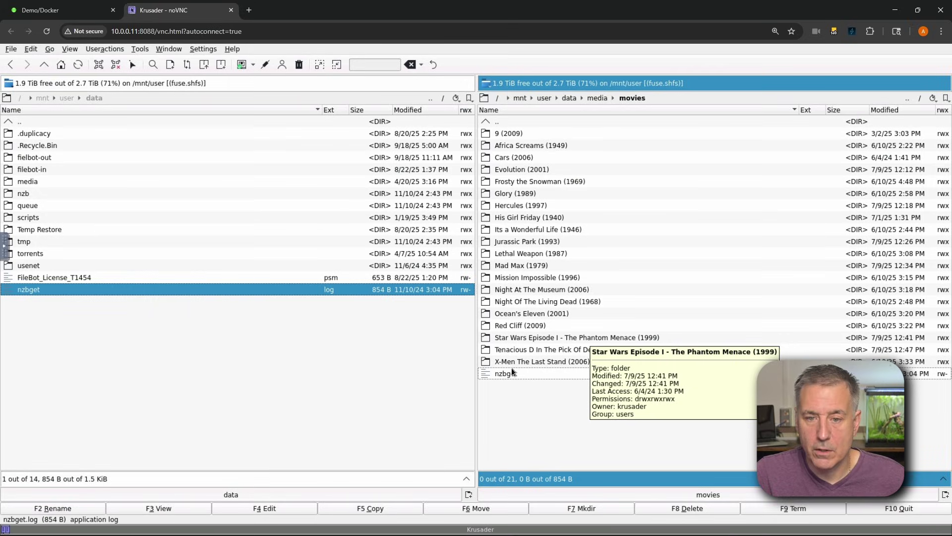
# Open data/scripts in the right panel and copy plexcache_log_20250119_1549.log into /mnt/user/data.
pyautogui.click(589, 96)
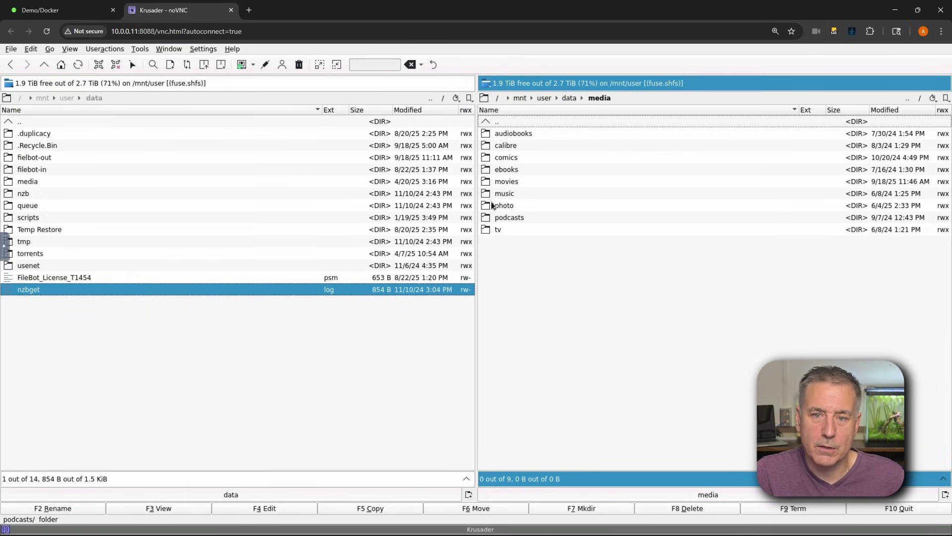
pyautogui.press('BackSpace')
pyautogui.doubleClick(502, 218)
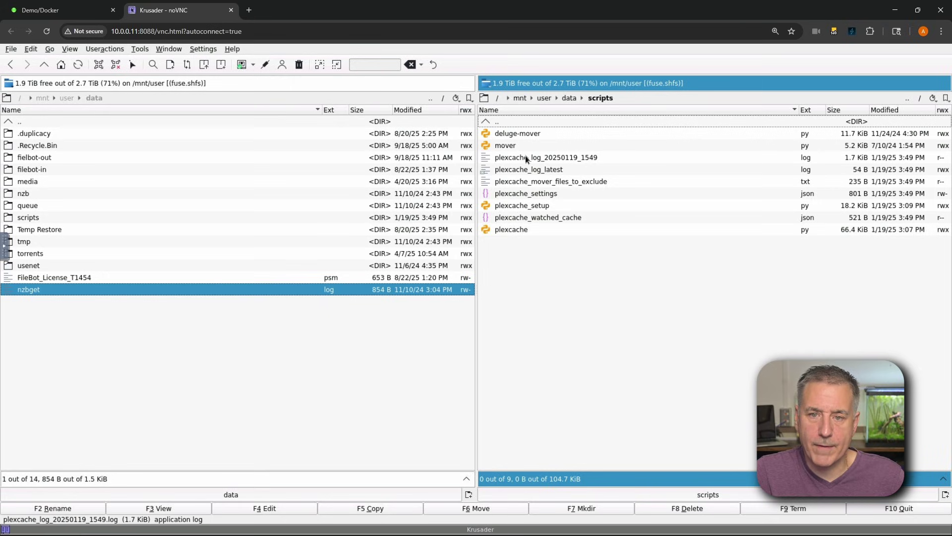
pyautogui.click(522, 159)
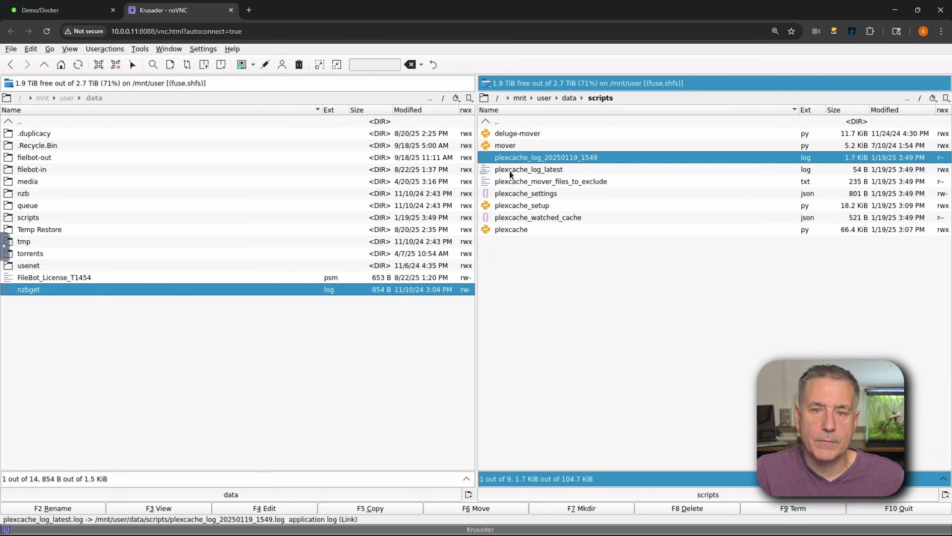
pyautogui.click(379, 507)
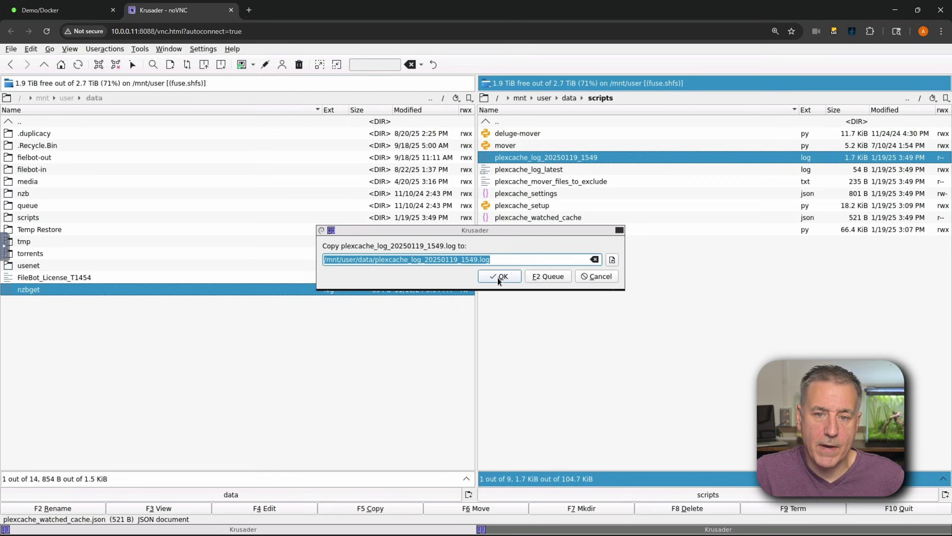
pyautogui.click(498, 276)
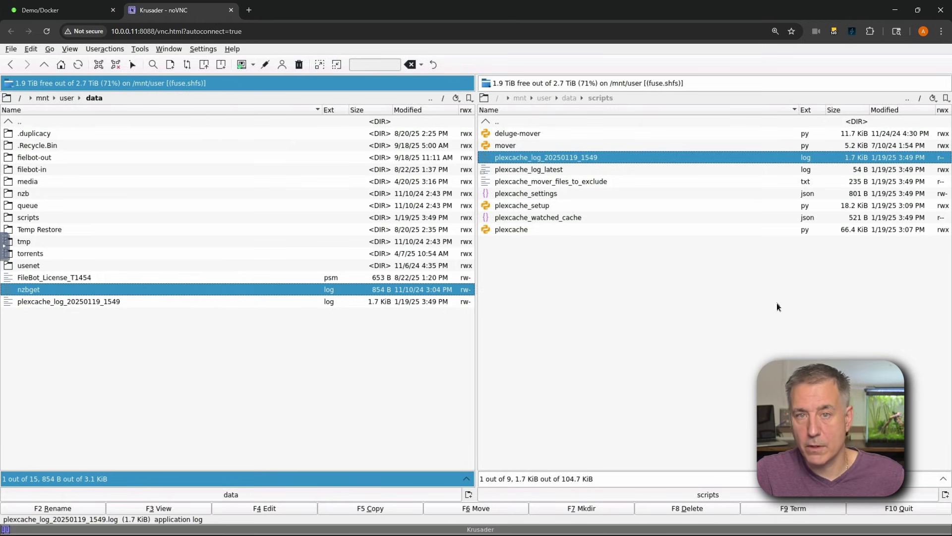
pyautogui.click(534, 181)
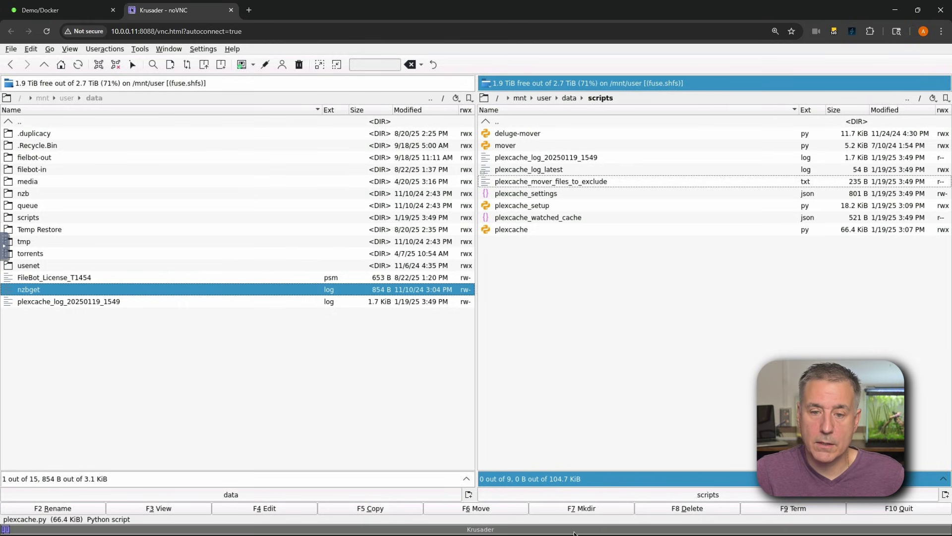
# Create a folder named test- inside the scripts folder.
pyautogui.click(573, 504)
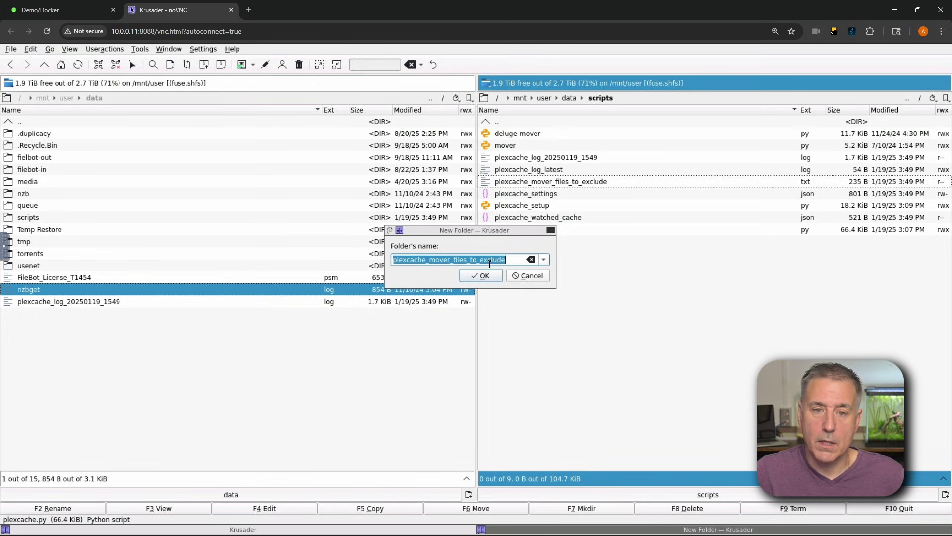
pyautogui.write('test-')
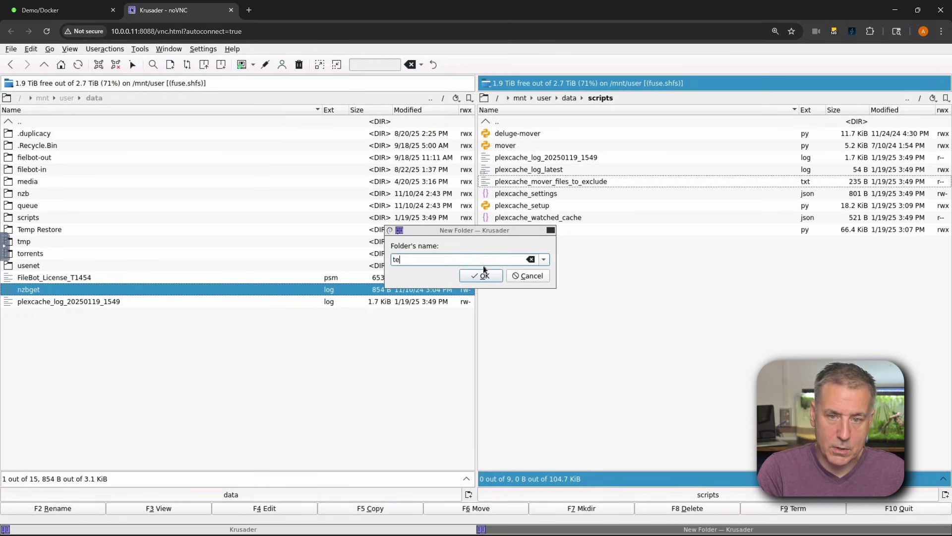
pyautogui.click(486, 276)
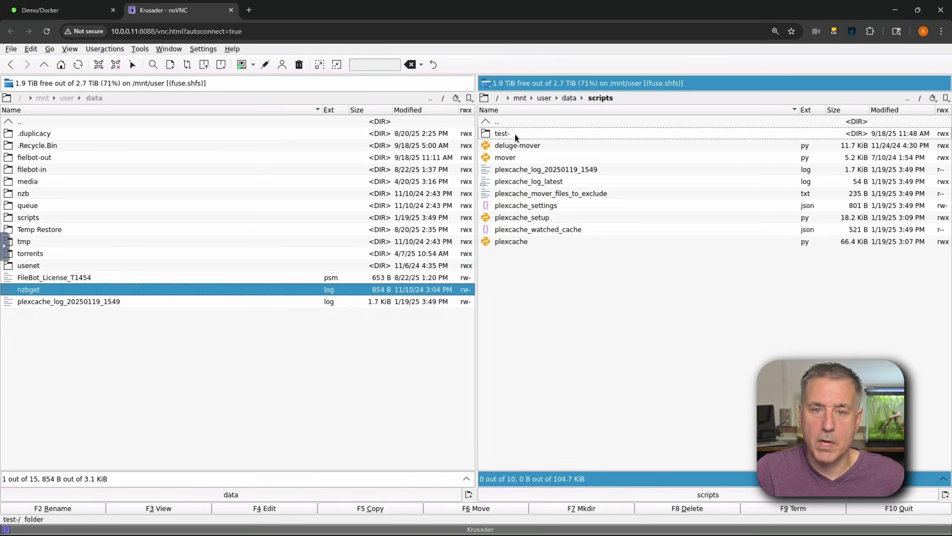
# Create a folder named test2 in the left data panel with F7.
pyautogui.click(285, 378)
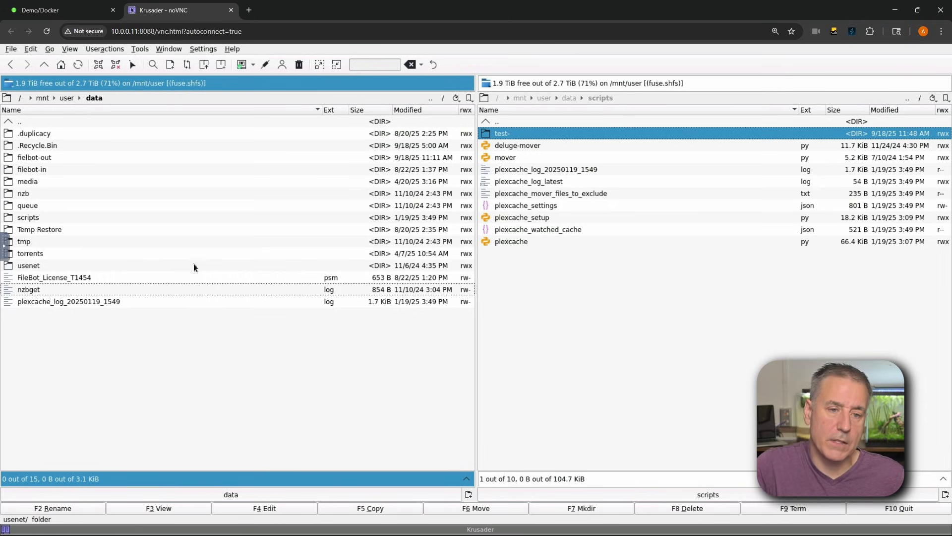
pyautogui.click(584, 509)
pyautogui.write('test2')
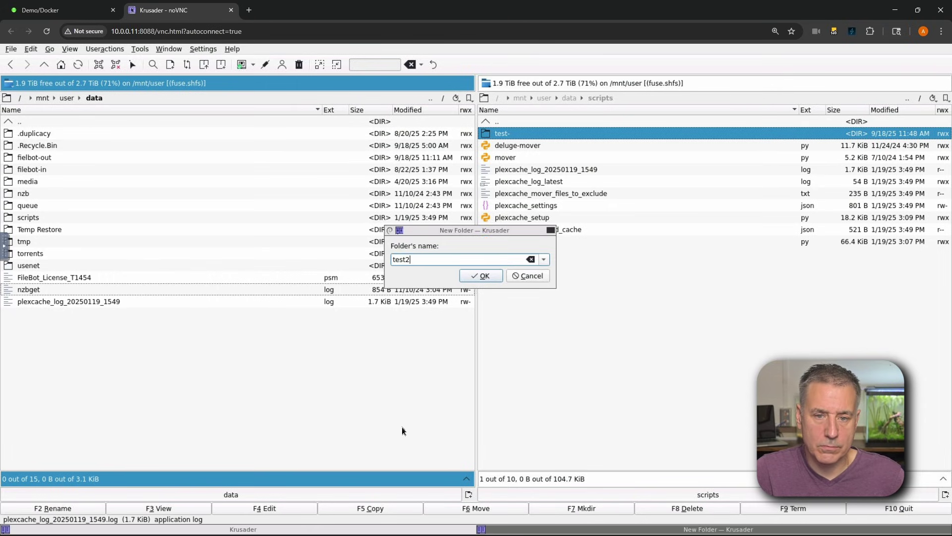
pyautogui.press('Return')
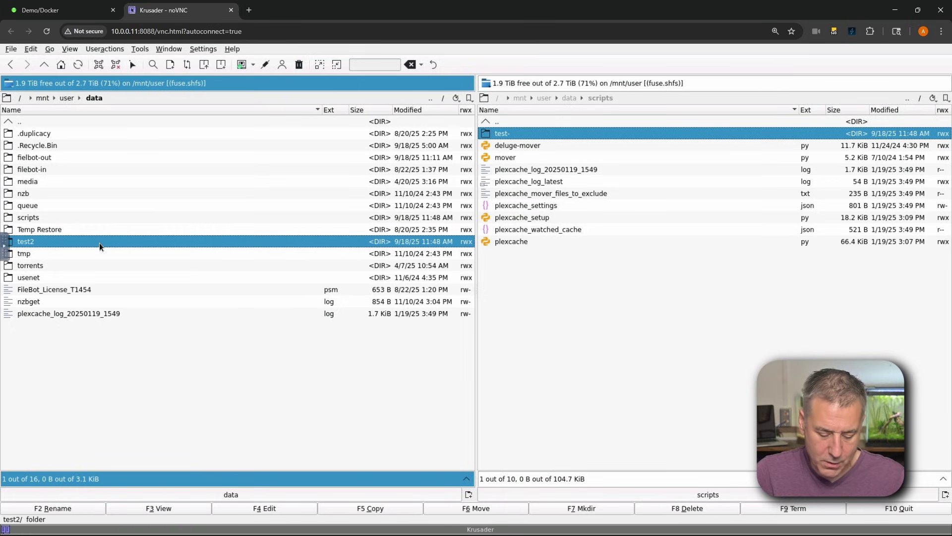
# Trash test2 and plexcache_log_20250119_1549.log from the data folder.
pyautogui.press('Delete')
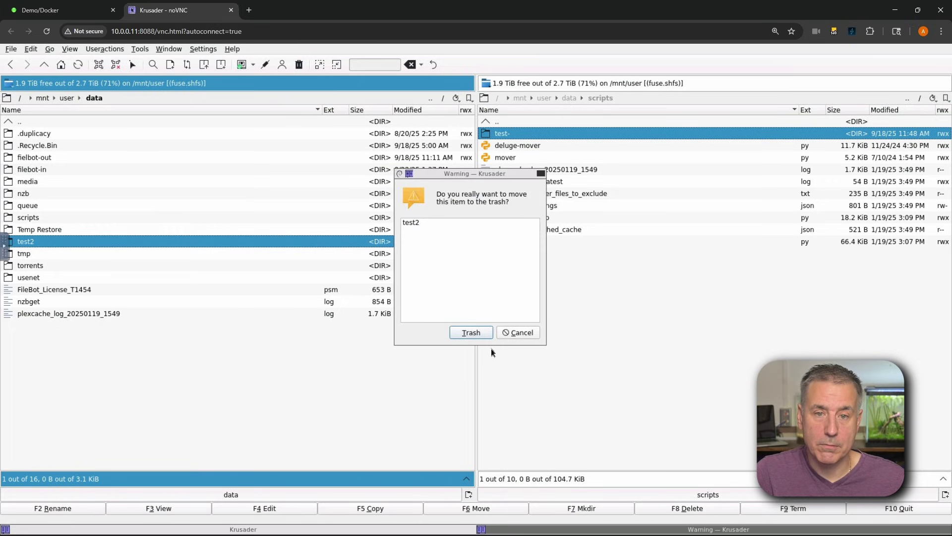
pyautogui.click(478, 336)
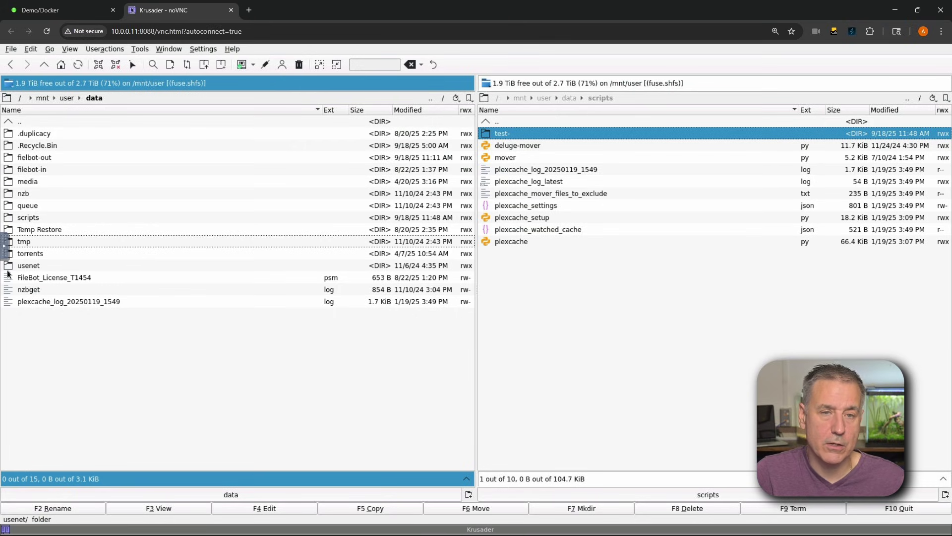
pyautogui.click(49, 301)
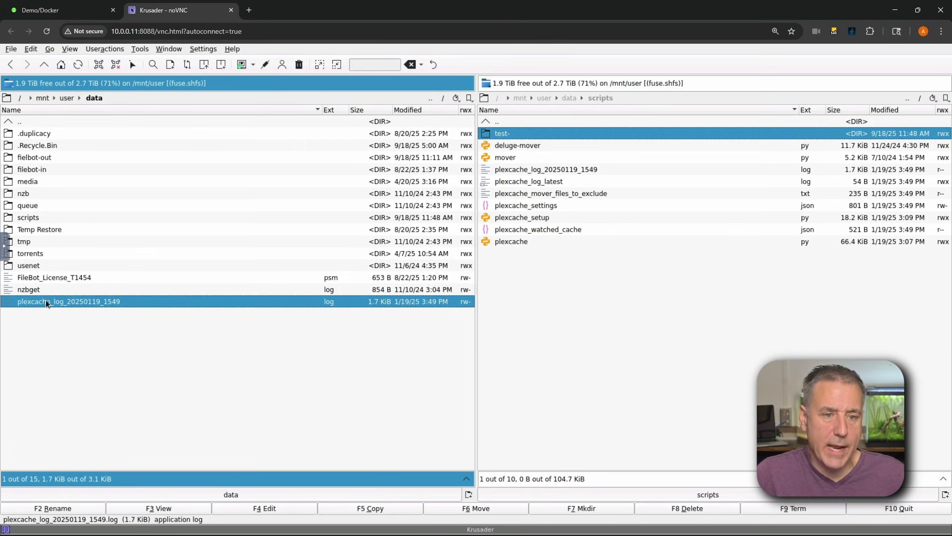
pyautogui.click(678, 511)
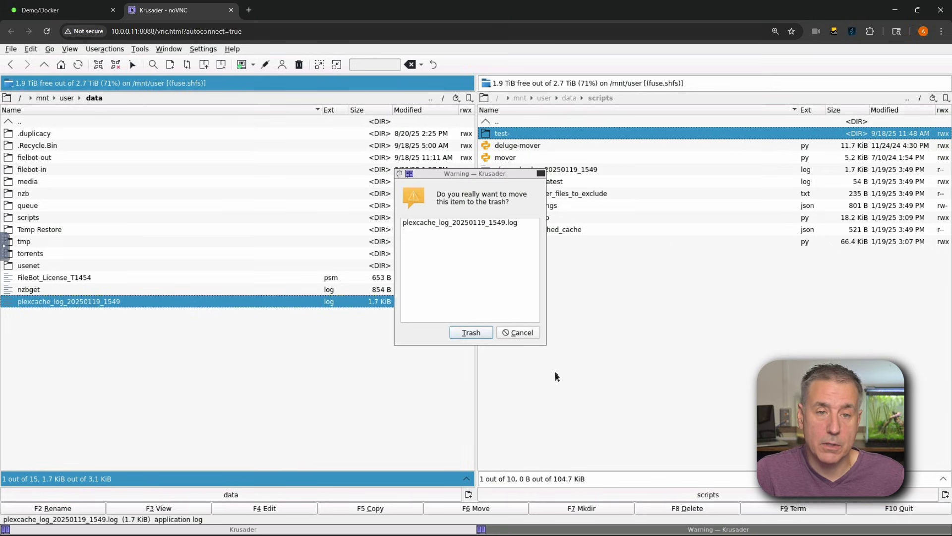
pyautogui.click(459, 334)
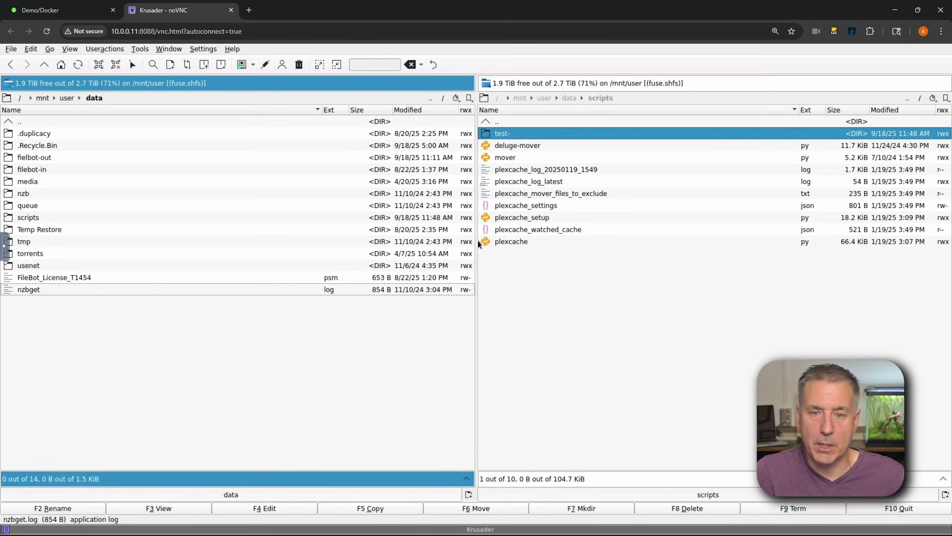
# Trash the test- folder from the scripts folder in the right panel.
pyautogui.click(504, 141)
pyautogui.click(502, 133)
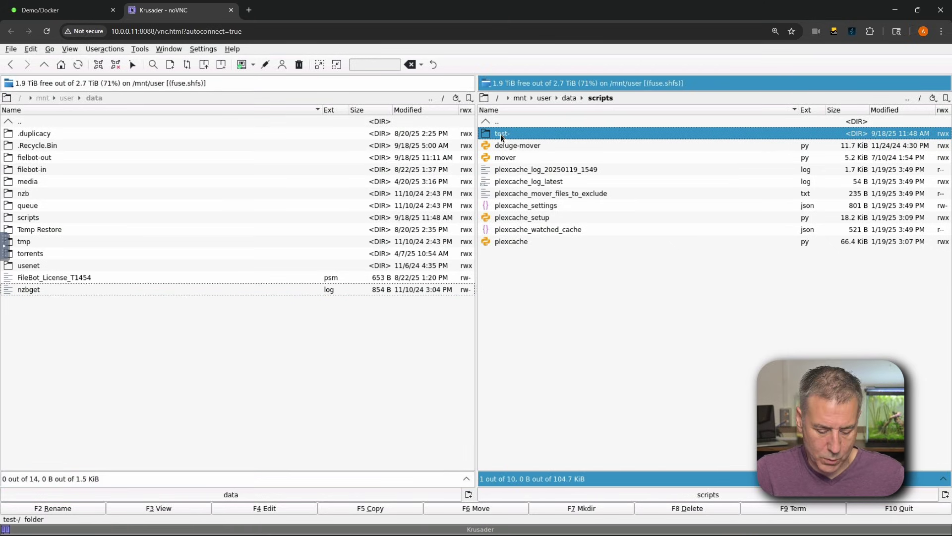
pyautogui.press('Delete')
pyautogui.press('Return')
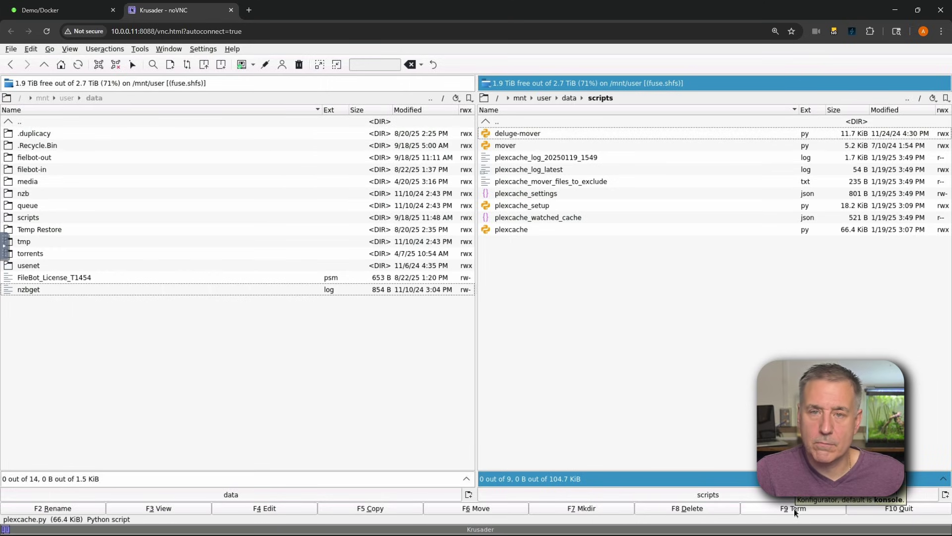
pyautogui.click(794, 508)
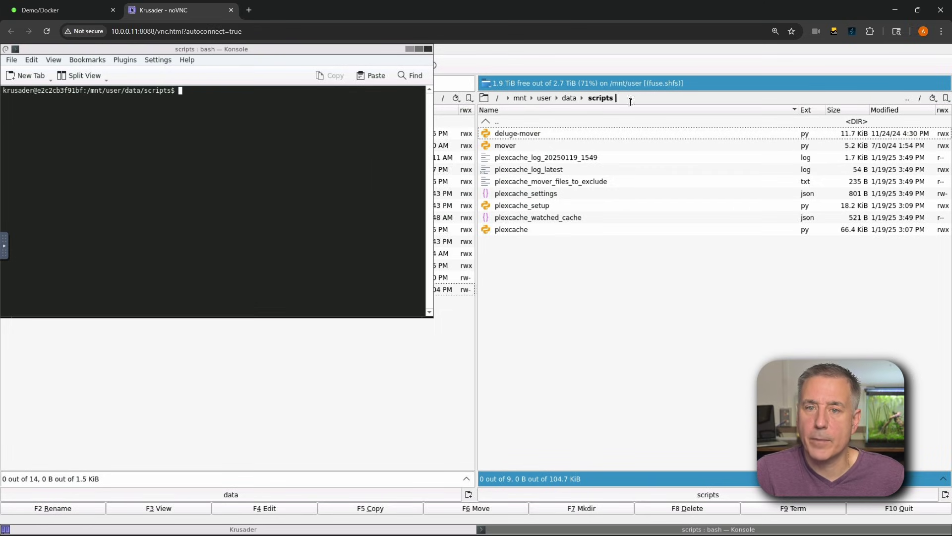
pyautogui.click(430, 49)
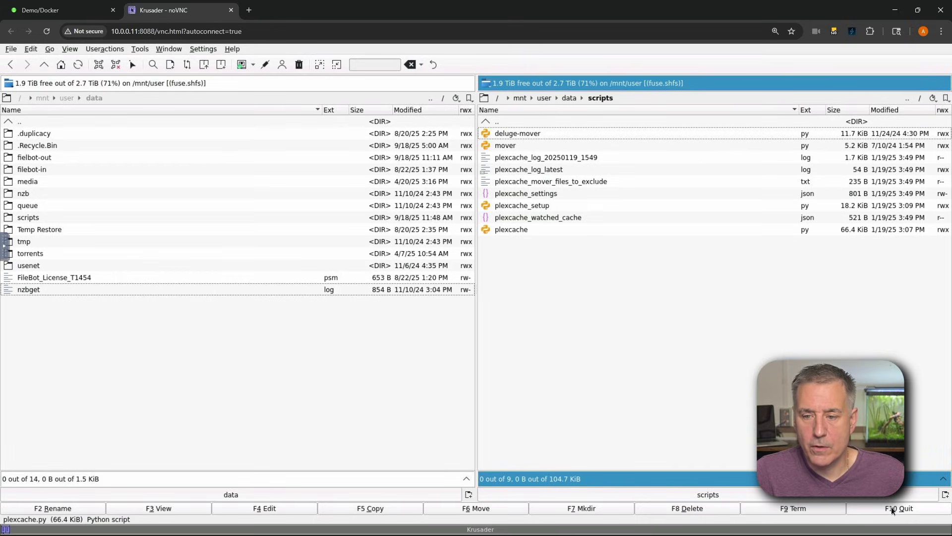
pyautogui.click(892, 508)
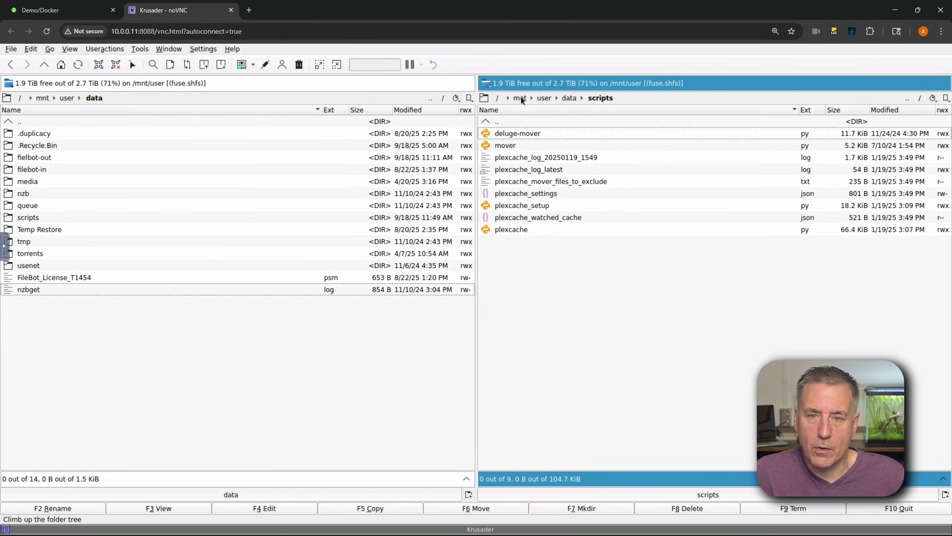
# Browse the right panel to /mnt/user/data/media/movies.
pyautogui.click(544, 97)
pyautogui.doubleClick(507, 263)
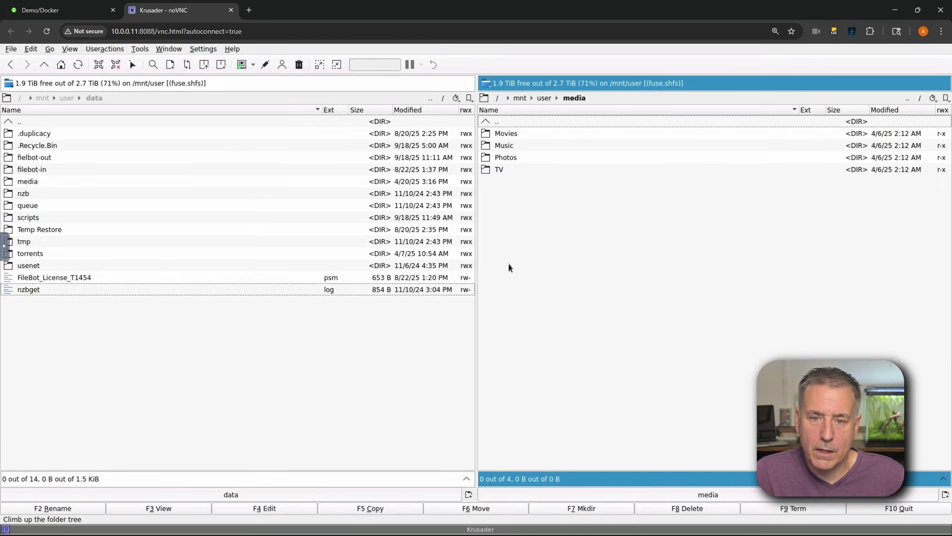
pyautogui.doubleClick(508, 130)
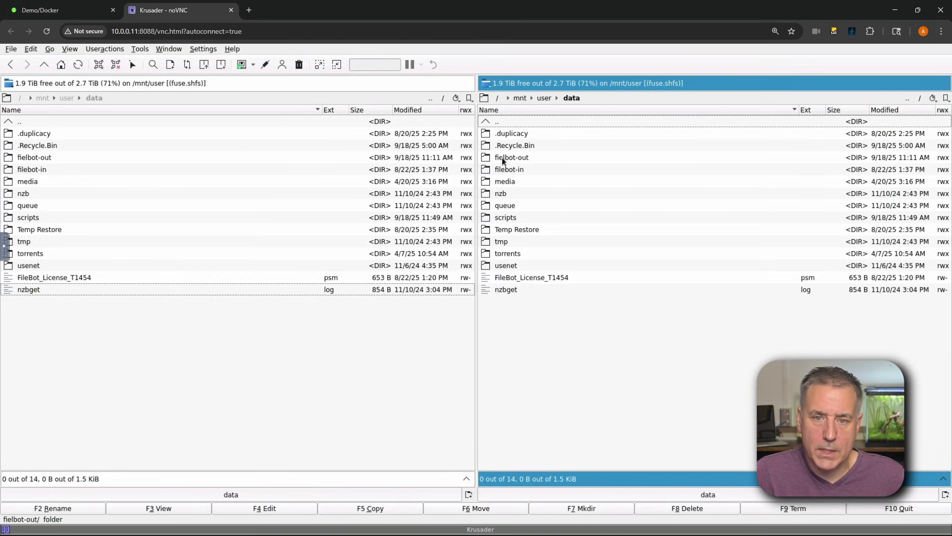
pyautogui.doubleClick(506, 182)
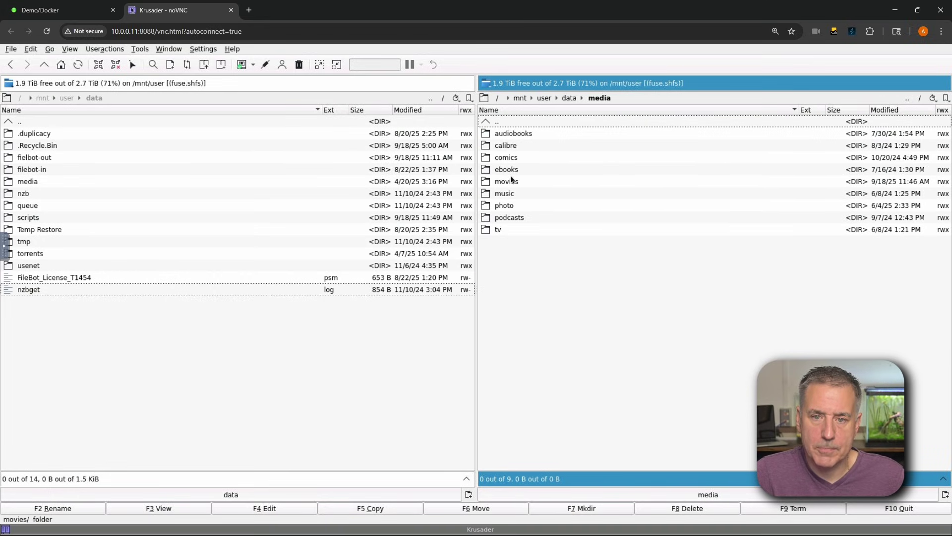
pyautogui.doubleClick(506, 181)
# Trash the copied nzbget.log from the movies folder.
pyautogui.click(513, 373)
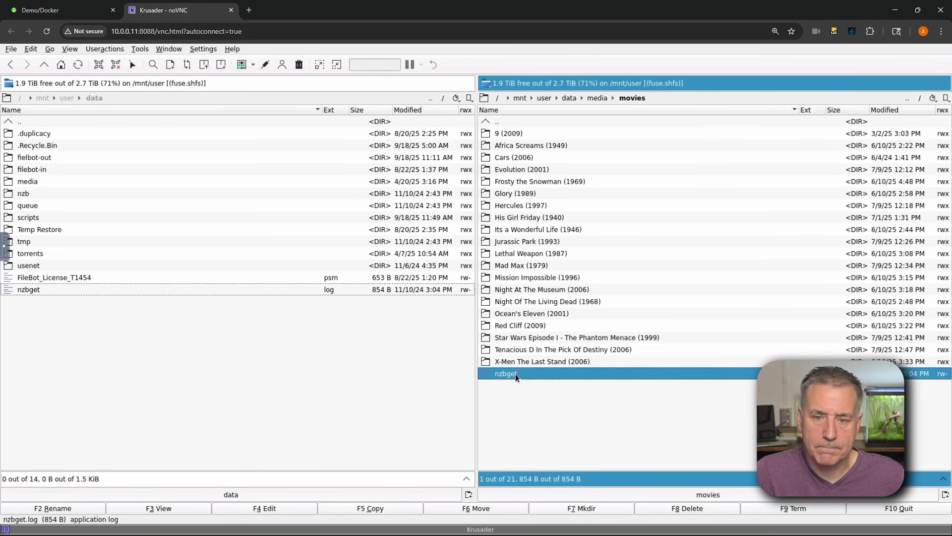
pyautogui.click(639, 508)
pyautogui.press('Return')
pyautogui.click(411, 332)
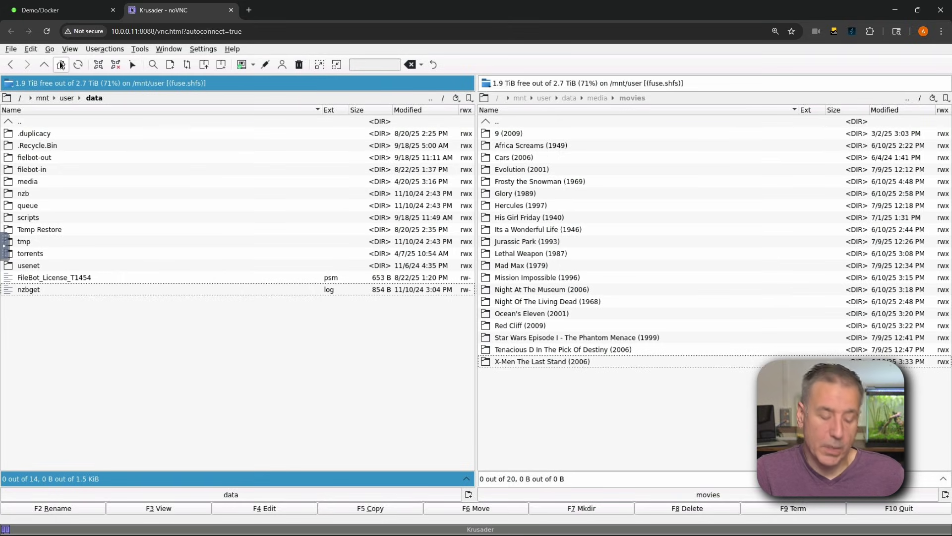
# Open and close the Ctrl+S Search window, then bring up the Tools menu.
pyautogui.hotkey('ctrl', 's')
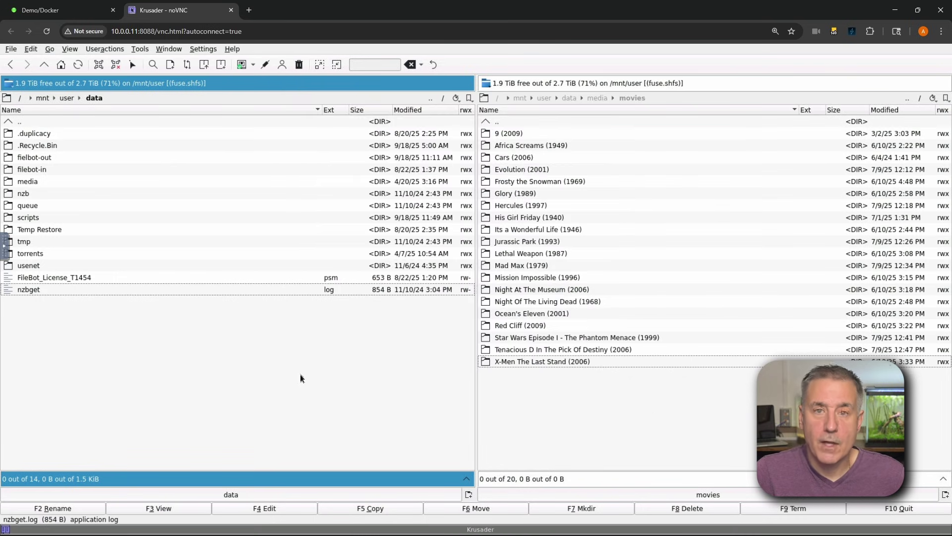
pyautogui.click(639, 413)
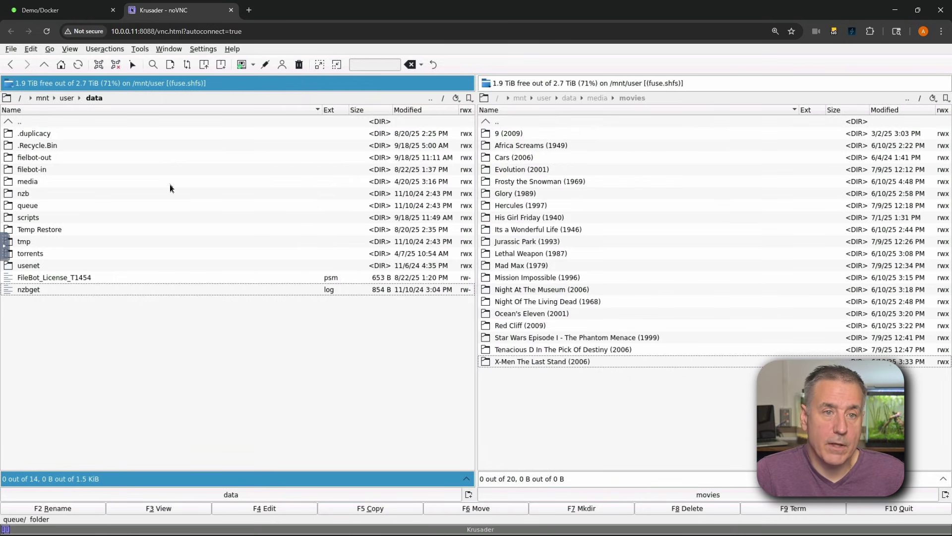
pyautogui.click(139, 48)
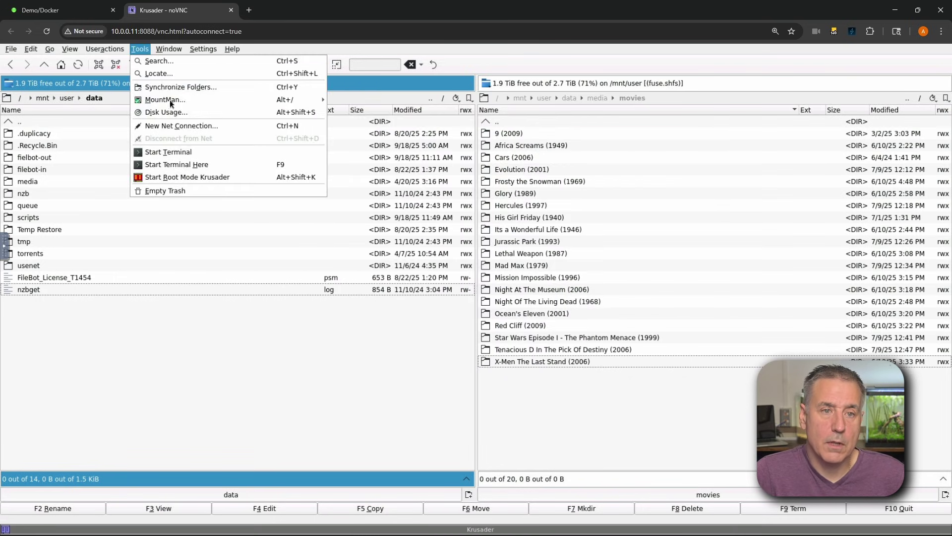
pyautogui.click(166, 61)
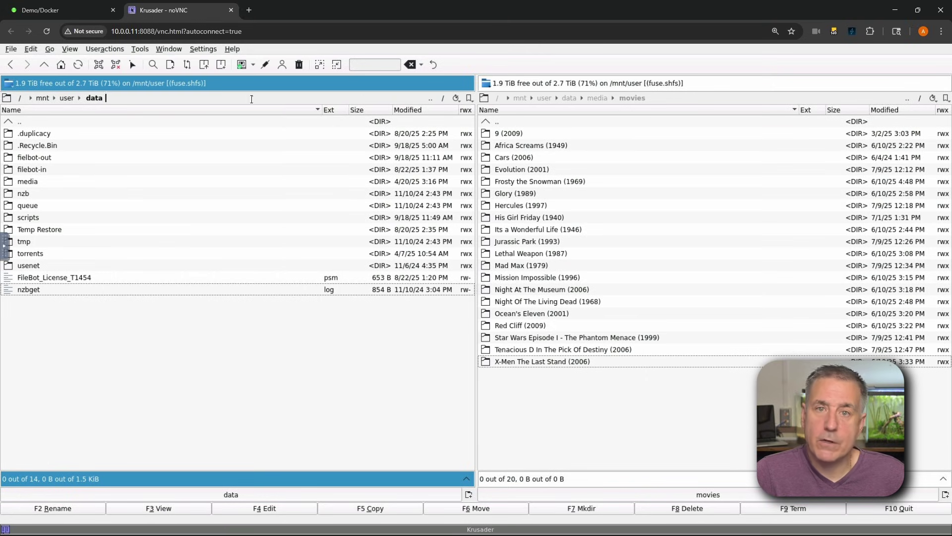
pyautogui.click(140, 50)
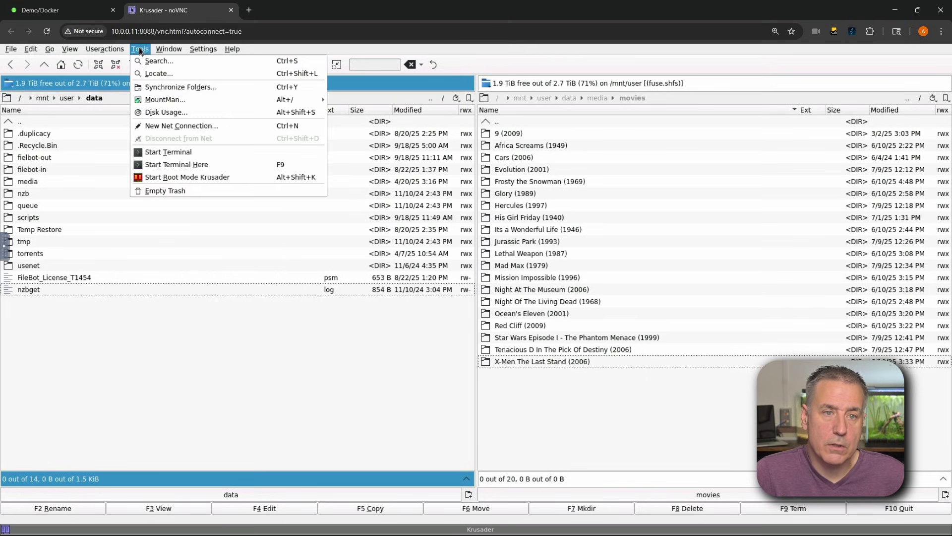
# Run Tools > Disk Usage on /mnt/user/data and start loading its usage figures.
pyautogui.click(162, 113)
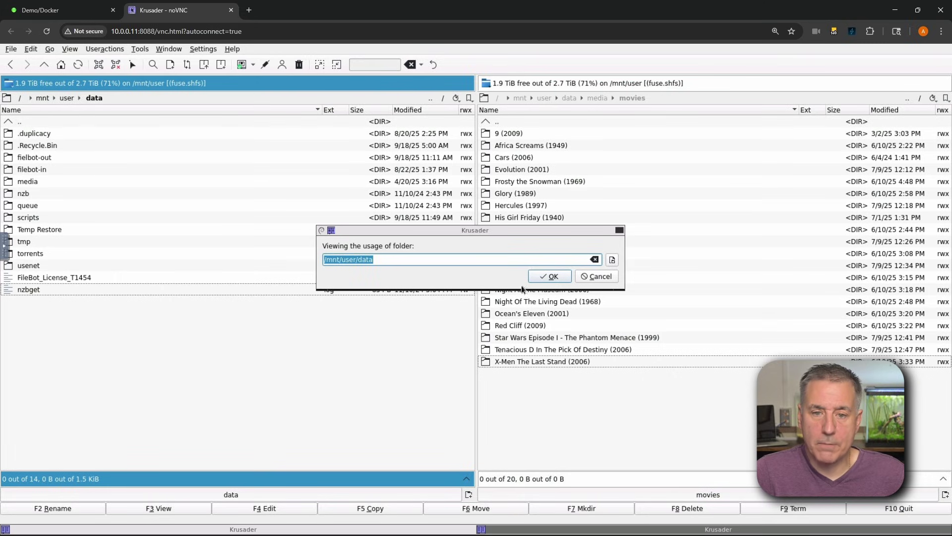
pyautogui.click(549, 276)
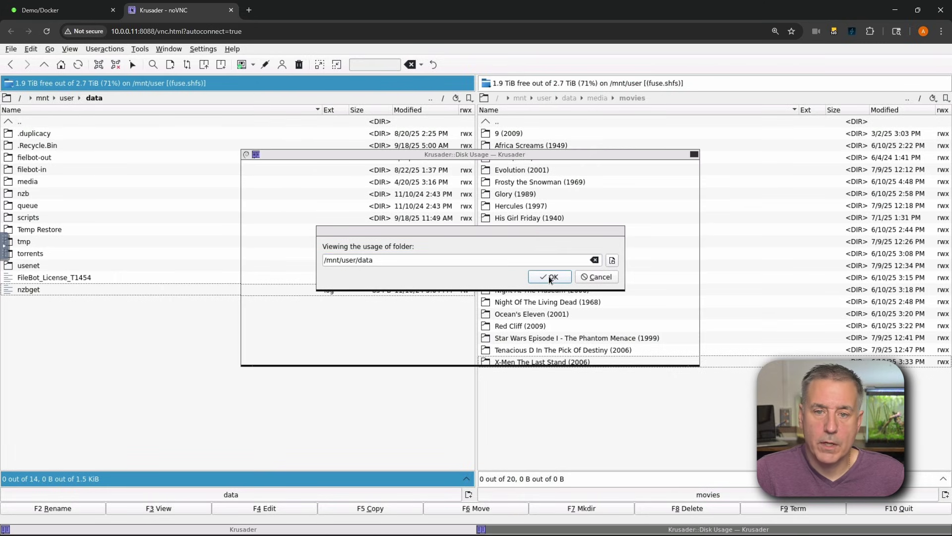
pyautogui.click(549, 277)
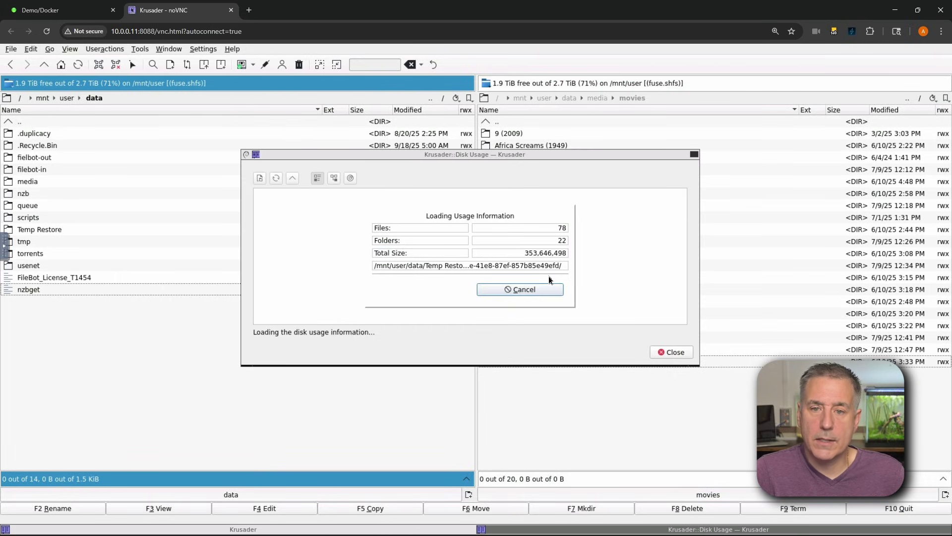